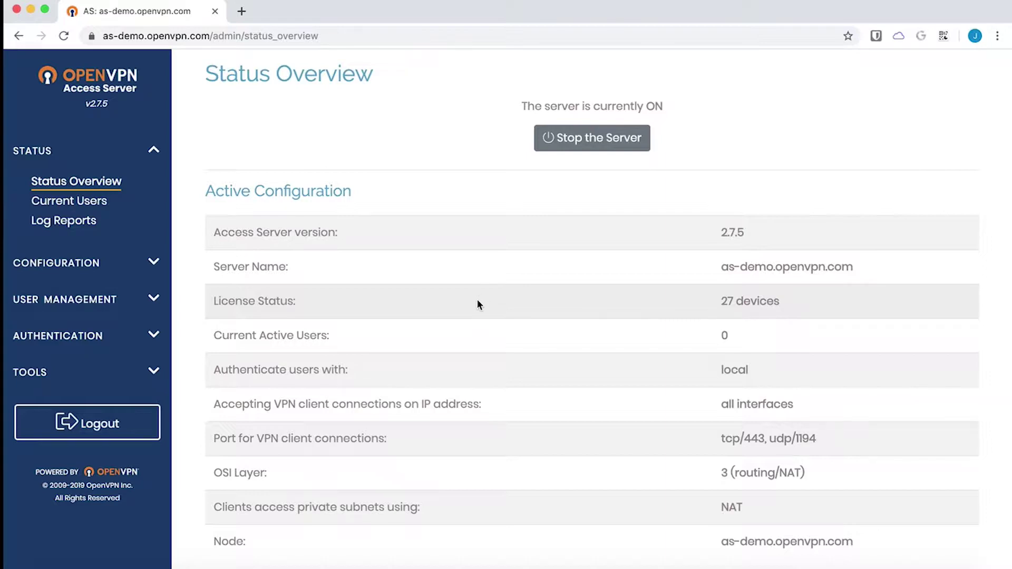
Step: Return to the admin UI and open the Log Reports page
{"action": "key", "text": "super+Tab"}
{"action": "key", "text": "super+Tab"}
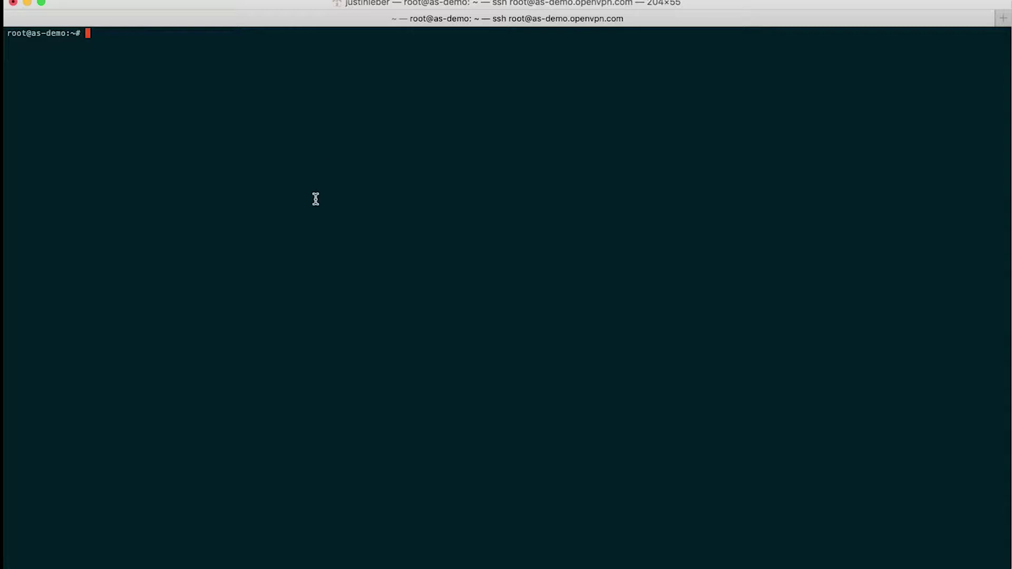
{"action": "left_click", "coordinate": [83, 567]}
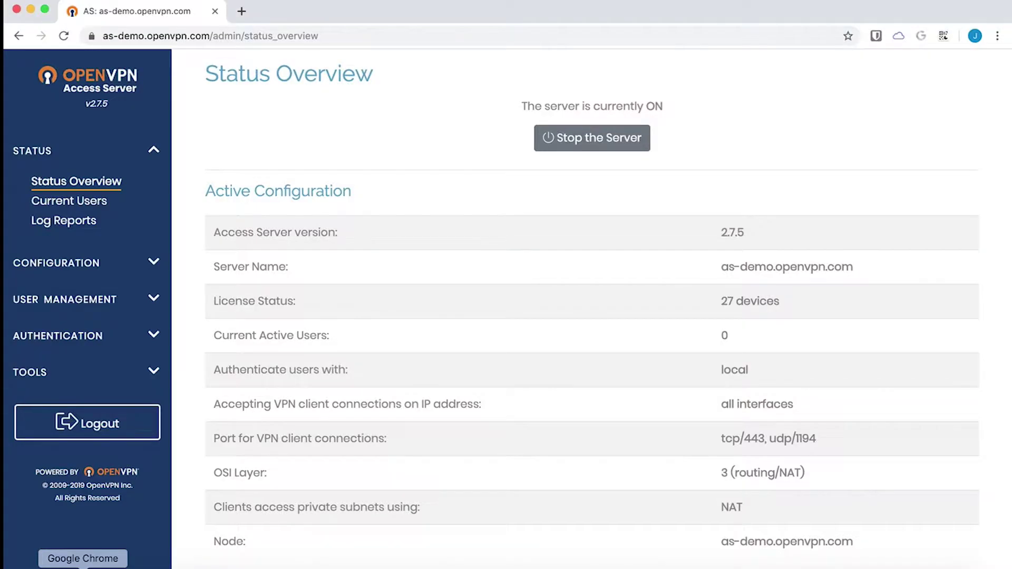
{"action": "left_click", "coordinate": [65, 224]}
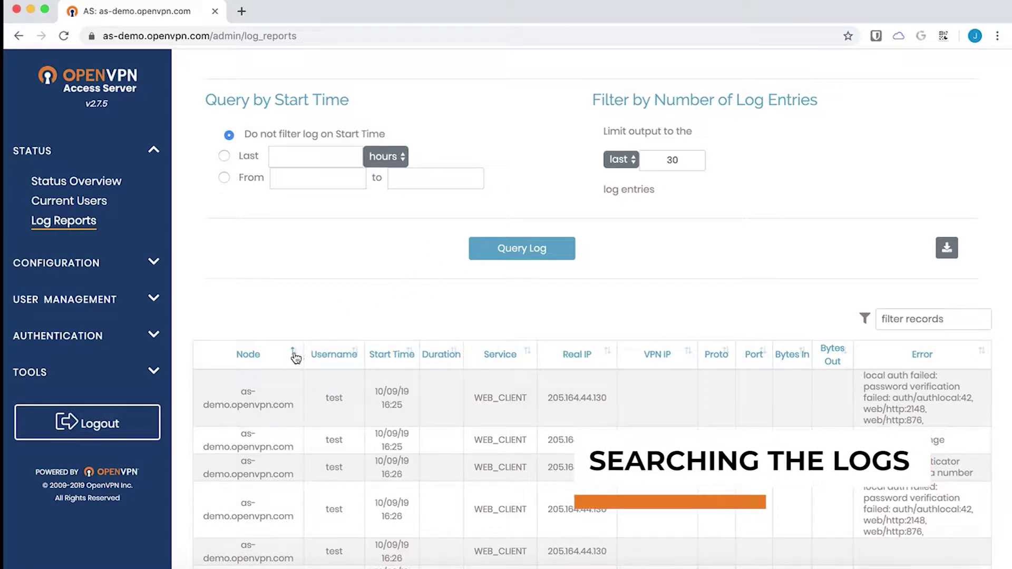
Step: Sort Log Reports by Start Time descending, filter records by '192.', then clear the filter
{"action": "left_click", "coordinate": [413, 360]}
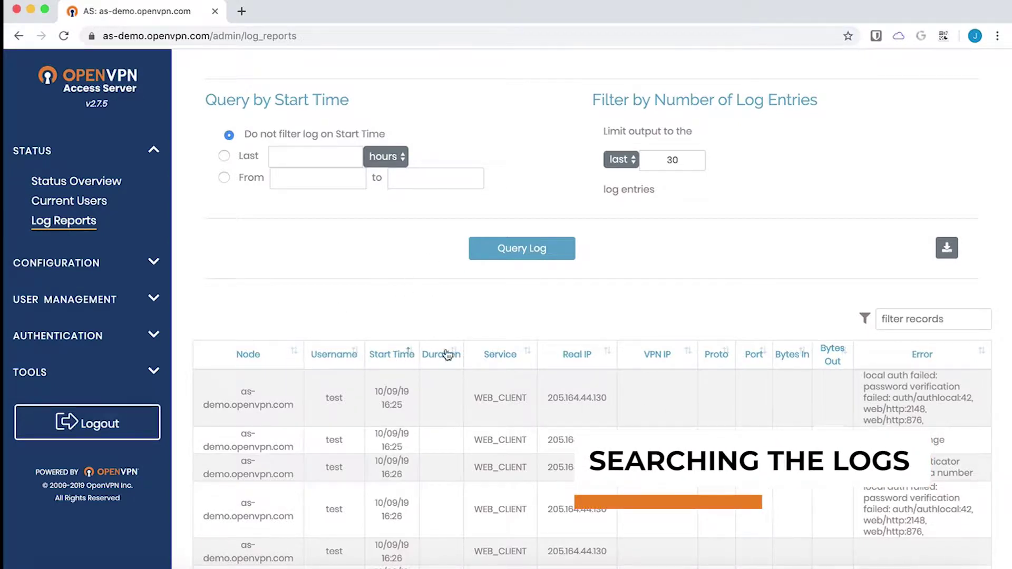
{"action": "left_click", "coordinate": [410, 359]}
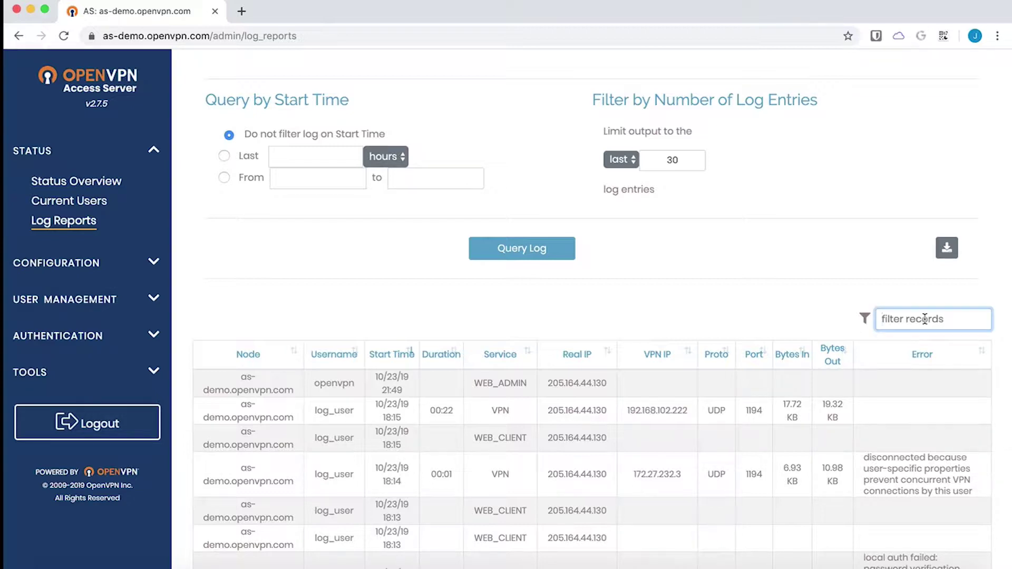
{"action": "type", "text": "192.168"}
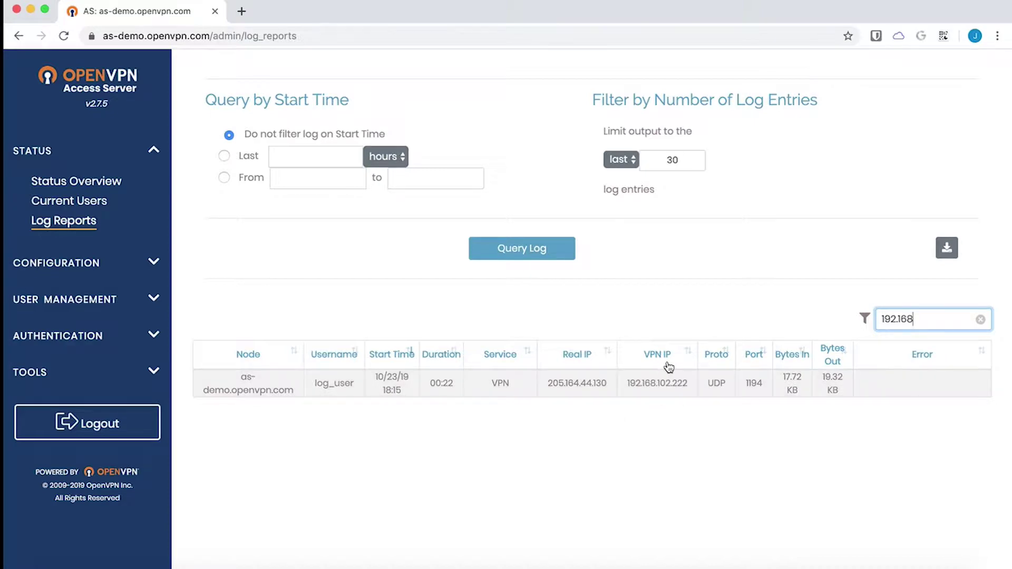
{"action": "left_click", "coordinate": [980, 320]}
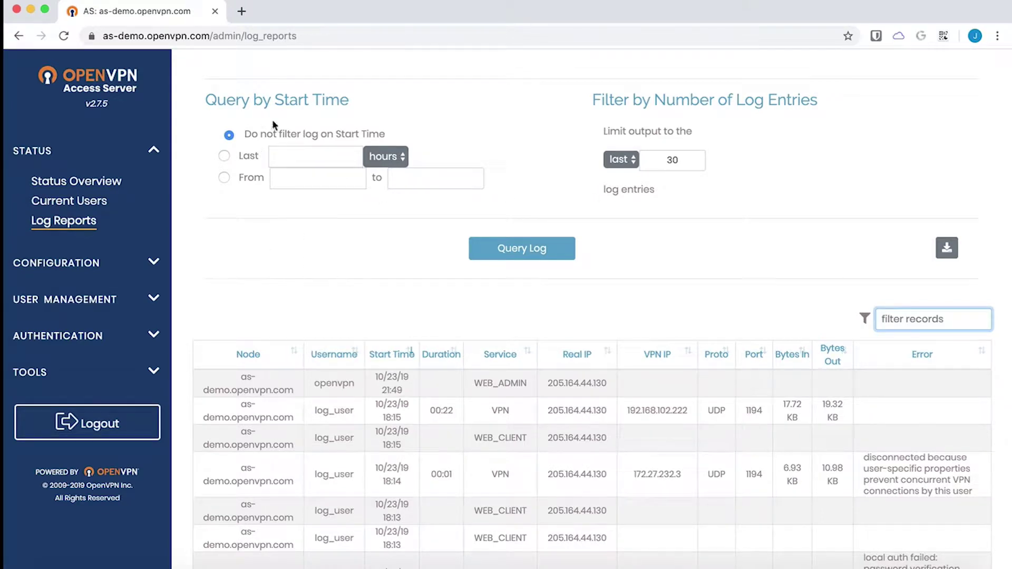
Step: Set the log query to Last 2 days and run Query Log
{"action": "left_click", "coordinate": [223, 156]}
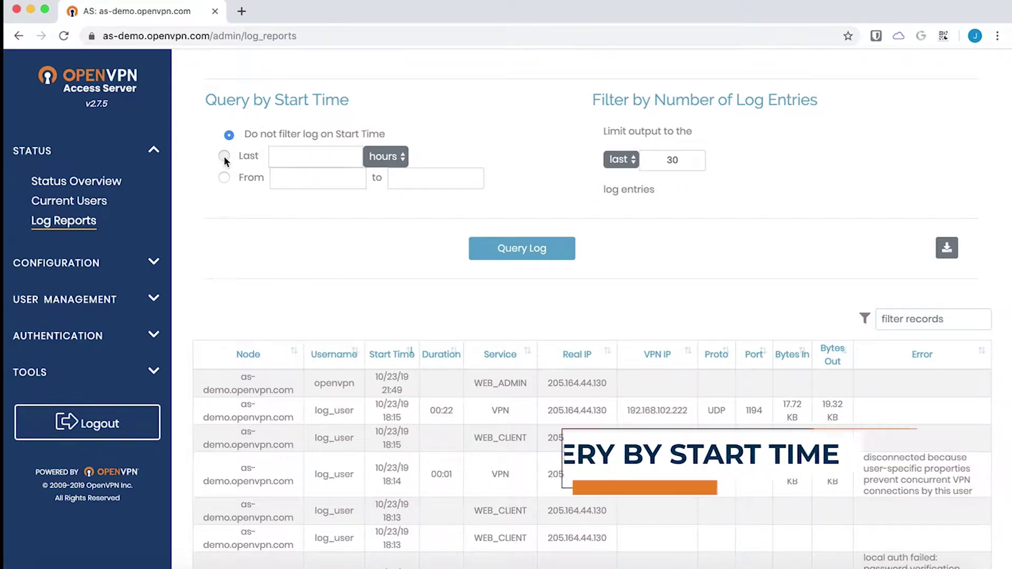
{"action": "left_click", "coordinate": [403, 160]}
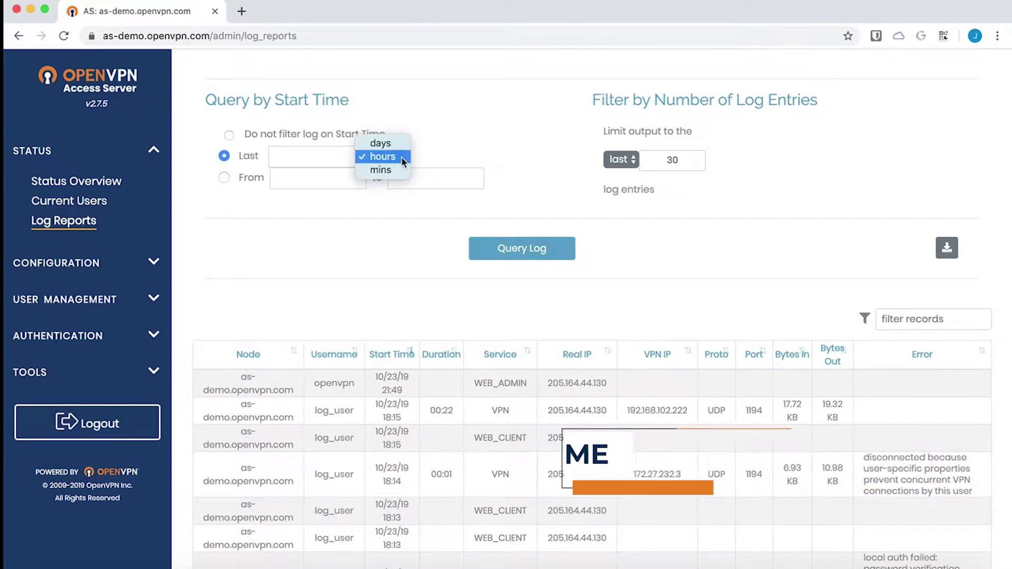
{"action": "left_click", "coordinate": [403, 161]}
{"action": "left_click", "coordinate": [403, 160]}
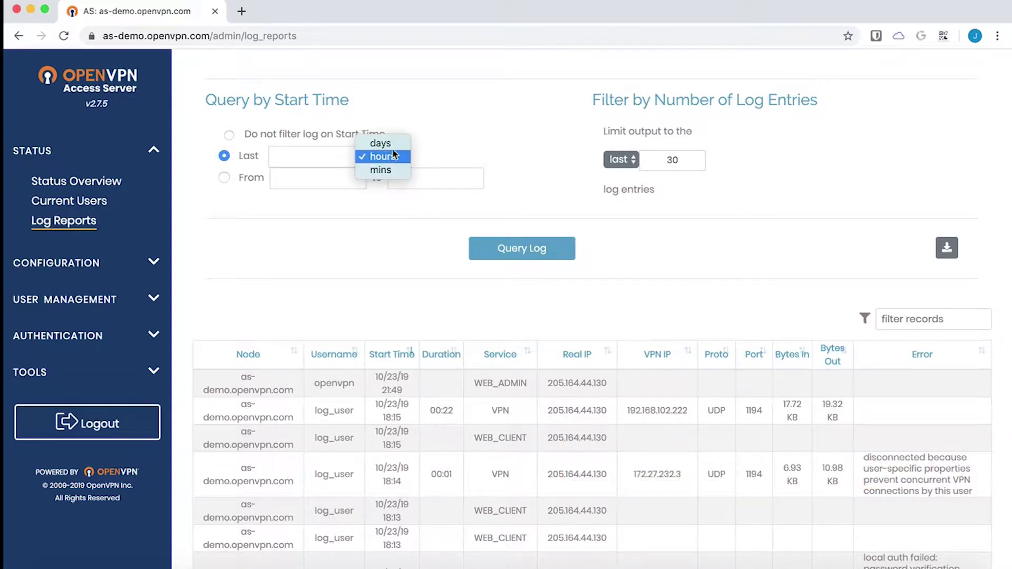
{"action": "left_click", "coordinate": [383, 142]}
{"action": "left_click", "coordinate": [304, 155]}
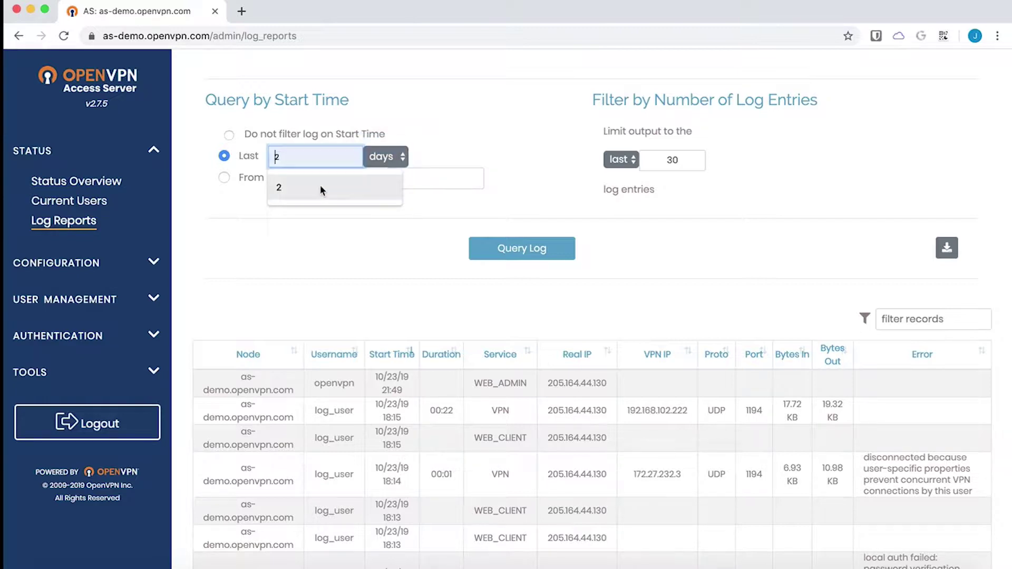
{"action": "left_click", "coordinate": [321, 185]}
{"action": "left_click", "coordinate": [502, 262]}
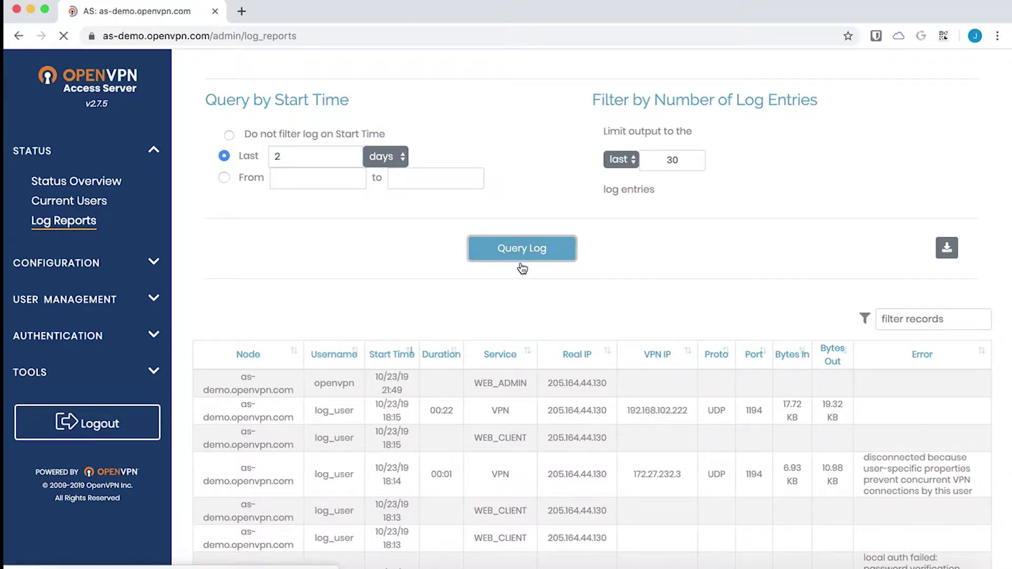
{"action": "scroll", "coordinate": [487, 372], "scroll_direction": "down", "scroll_amount": 5}
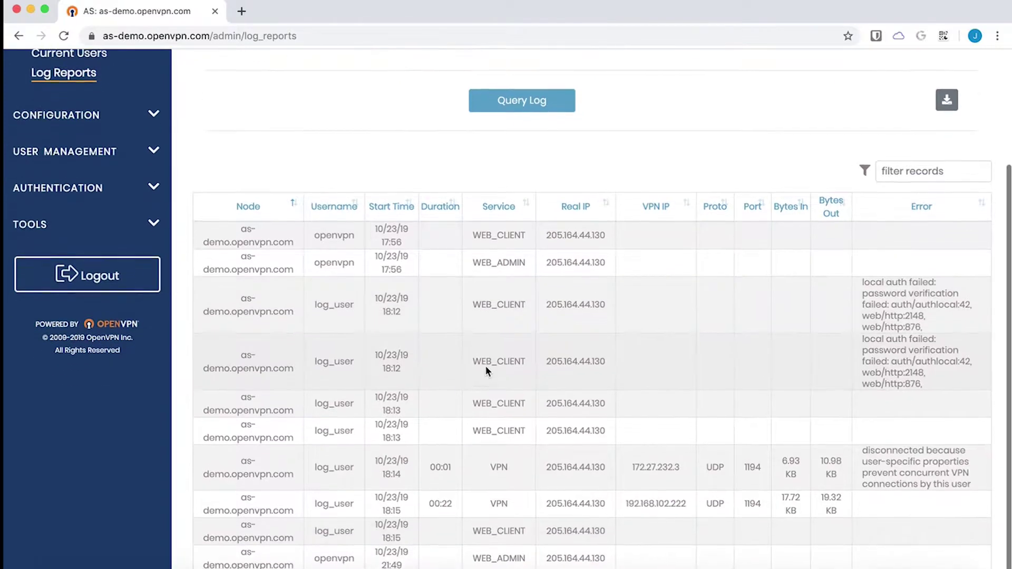
{"action": "scroll", "coordinate": [447, 370], "scroll_direction": "up", "scroll_amount": 5}
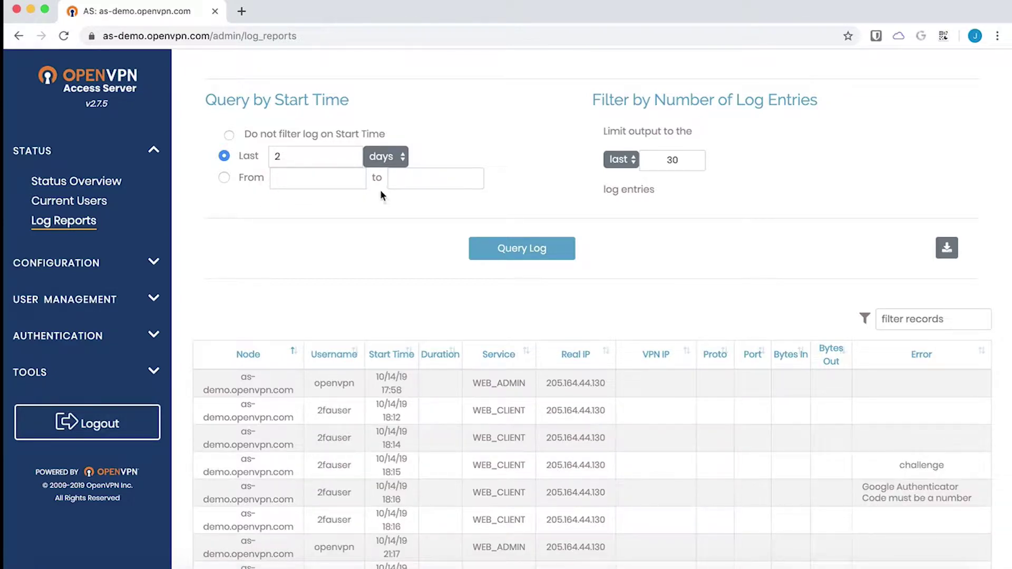
Step: Query the log from 10/14/2019 onward and review the results
{"action": "left_click", "coordinate": [299, 177]}
{"action": "type", "text": "10"}
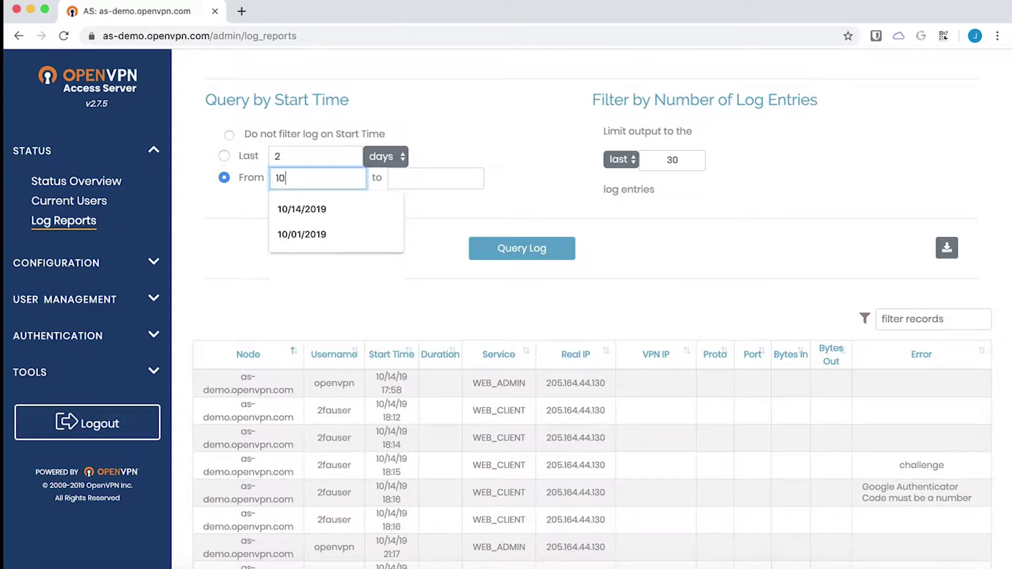
{"action": "type", "text": "/14/2"}
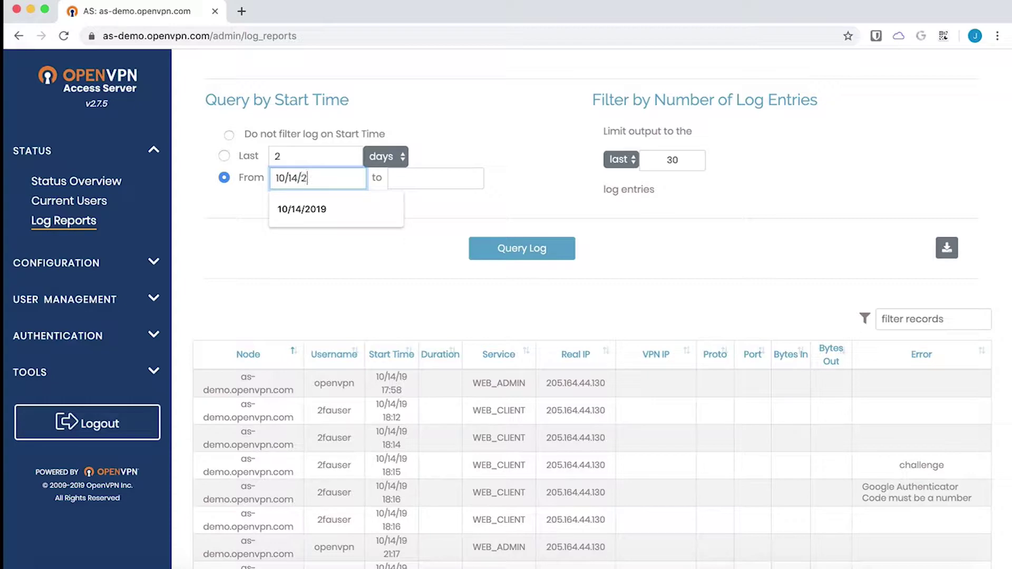
{"action": "type", "text": "019"}
{"action": "left_click", "coordinate": [537, 257]}
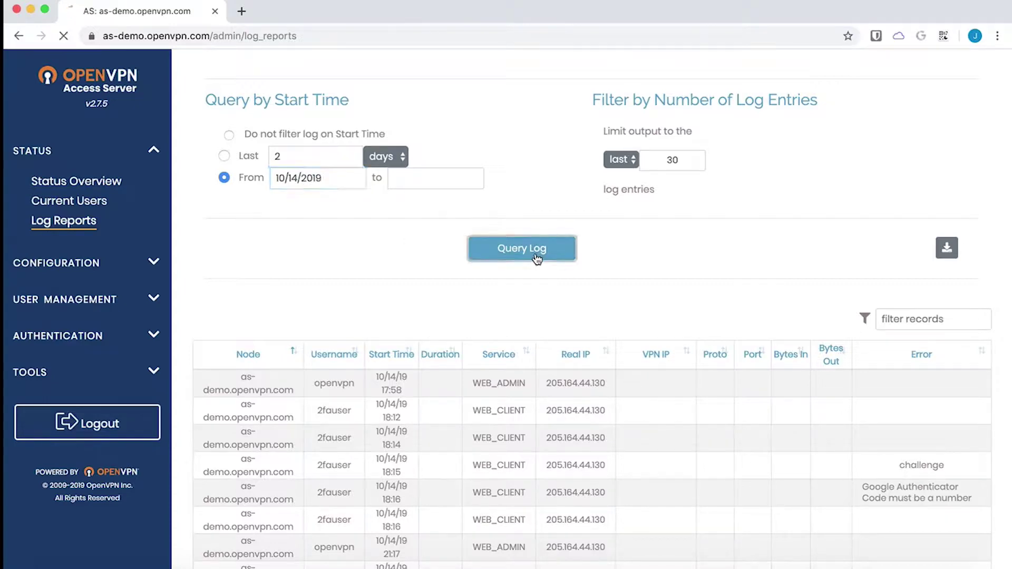
{"action": "scroll", "coordinate": [475, 306], "scroll_direction": "down", "scroll_amount": 4}
{"action": "scroll", "coordinate": [467, 321], "scroll_direction": "down", "scroll_amount": 3}
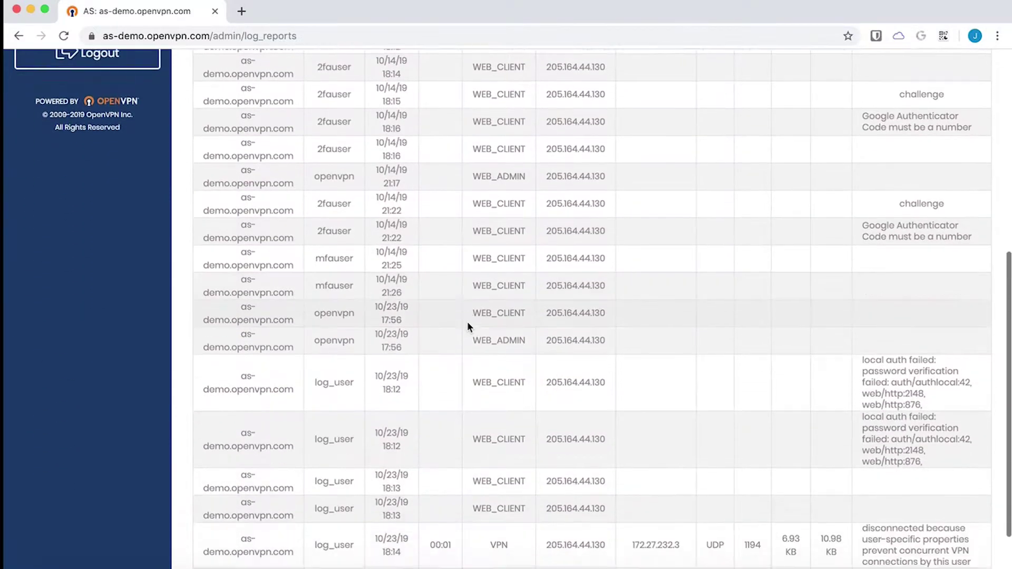
{"action": "scroll", "coordinate": [478, 340], "scroll_direction": "up", "scroll_amount": 3}
{"action": "scroll", "coordinate": [475, 337], "scroll_direction": "up", "scroll_amount": 3}
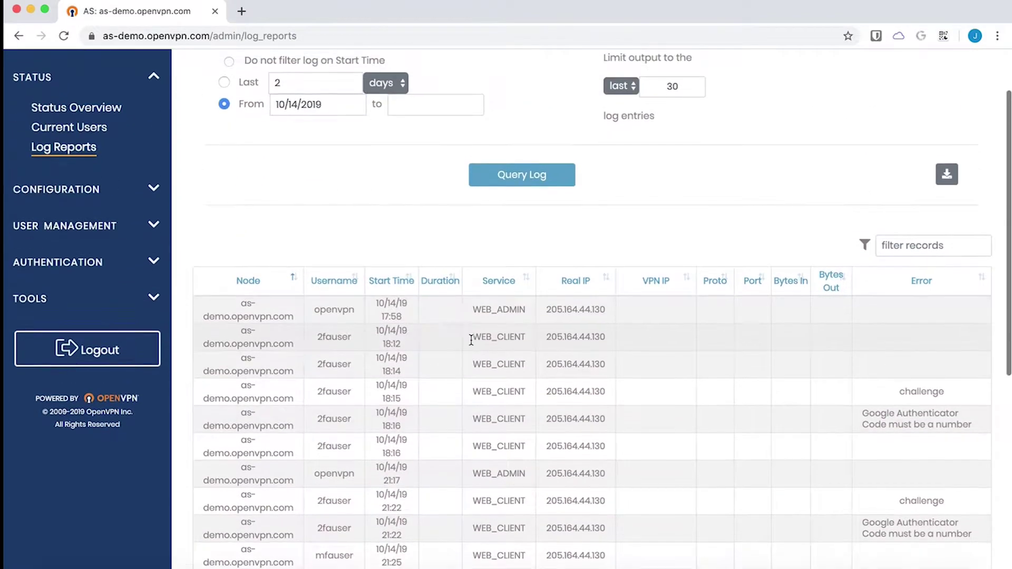
{"action": "scroll", "coordinate": [379, 290], "scroll_direction": "down", "scroll_amount": 1}
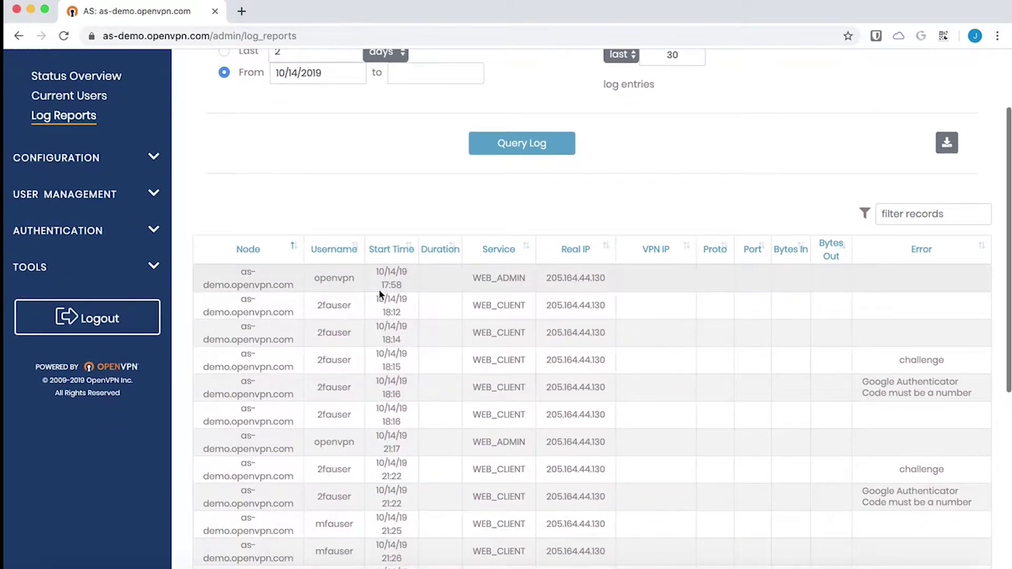
Step: Sort results by Start Time and rerun the query limited to the last 10 entries
{"action": "left_click", "coordinate": [403, 251]}
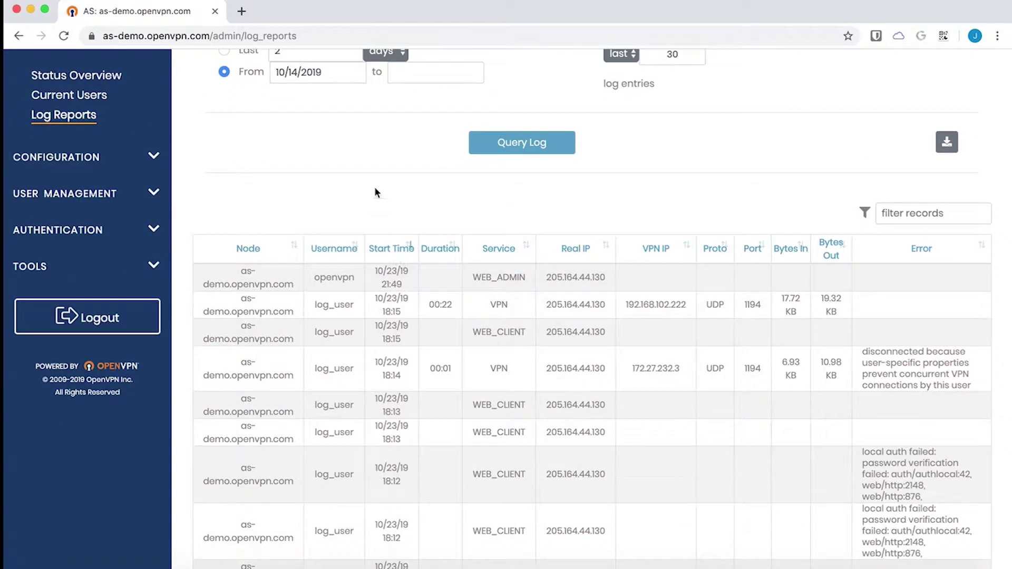
{"action": "scroll", "coordinate": [387, 202], "scroll_direction": "up", "scroll_amount": 2}
{"action": "left_click", "coordinate": [491, 243]}
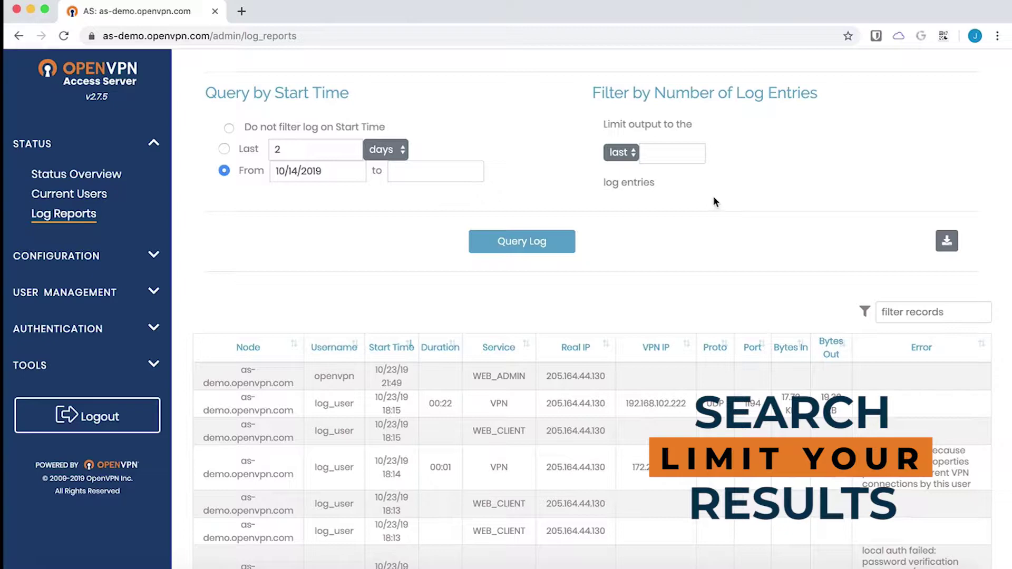
{"action": "left_click", "coordinate": [677, 154]}
{"action": "type", "text": "10"}
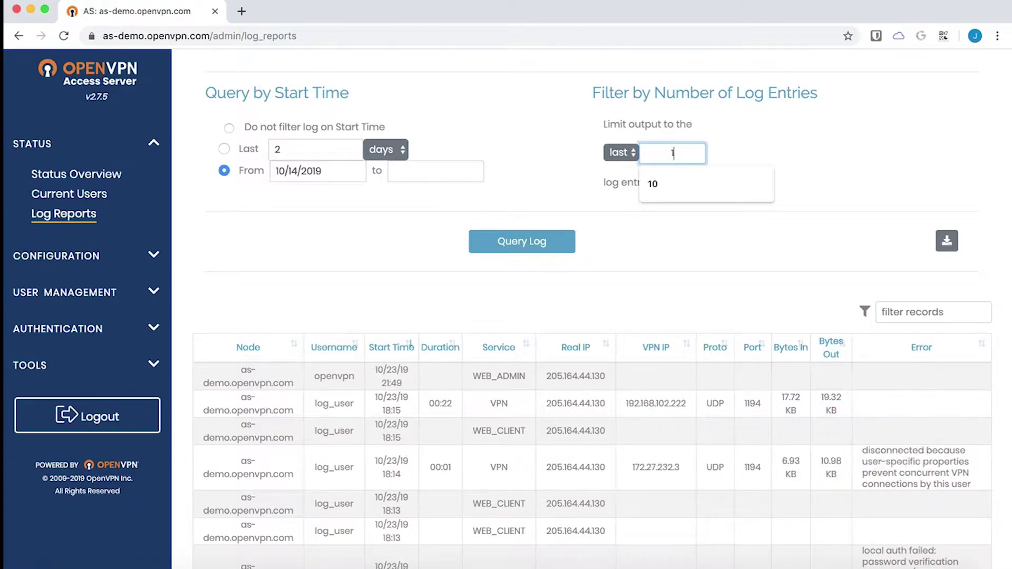
{"action": "left_click", "coordinate": [524, 242]}
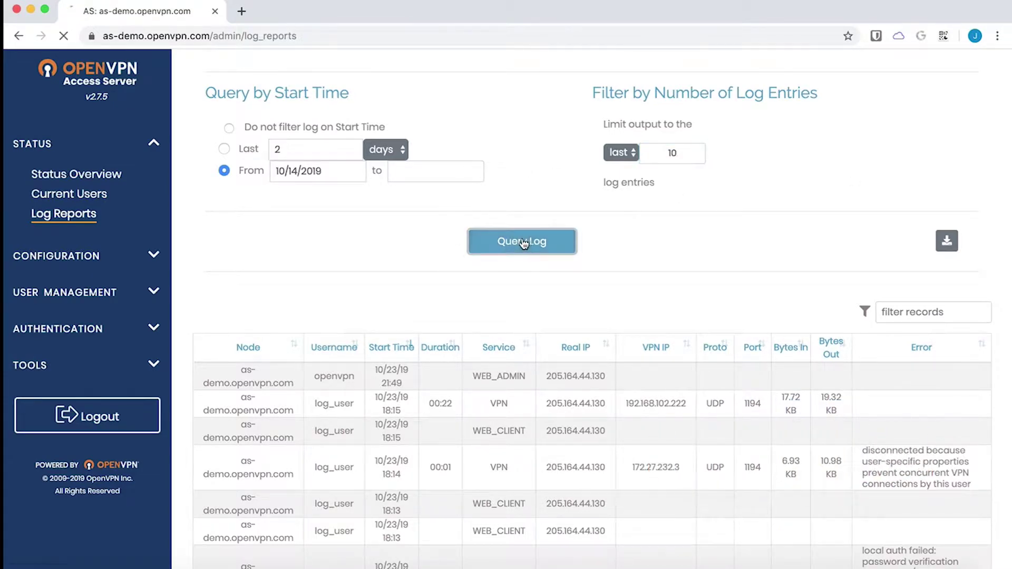
{"action": "scroll", "coordinate": [585, 321], "scroll_direction": "down", "scroll_amount": 3}
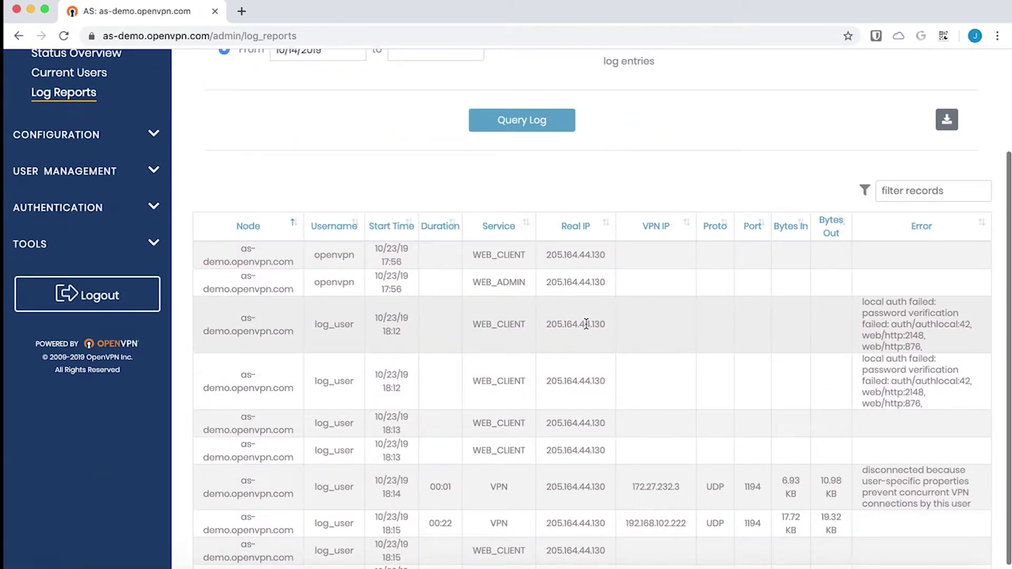
{"action": "scroll", "coordinate": [586, 324], "scroll_direction": "down", "scroll_amount": 1}
{"action": "scroll", "coordinate": [586, 324], "scroll_direction": "up", "scroll_amount": 5}
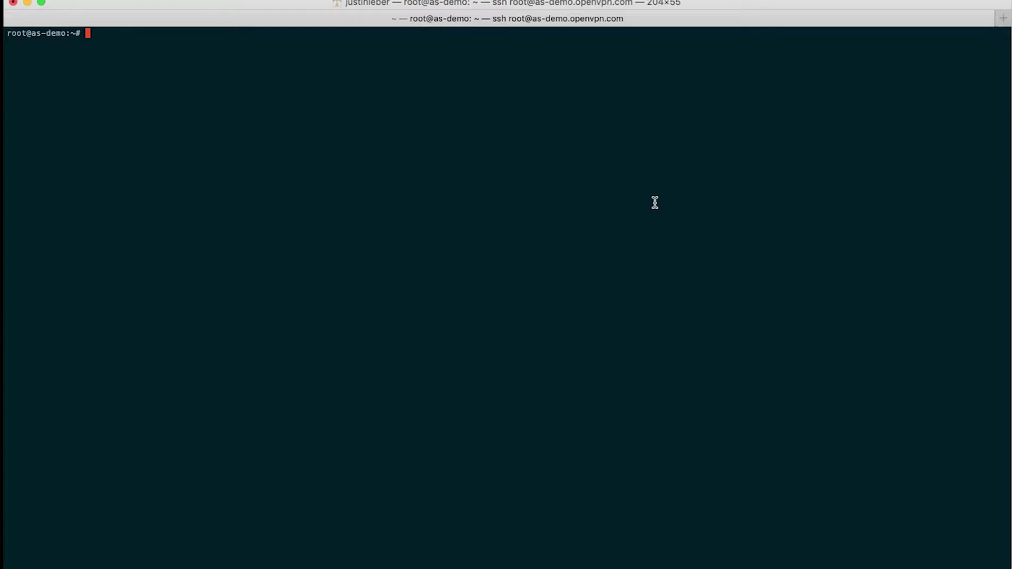
Step: List /var/log with ls -lah and highlight the rotated openvpnas.log files
{"action": "type", "text": "ls -lah /var/log"}
{"action": "key", "text": "Return"}
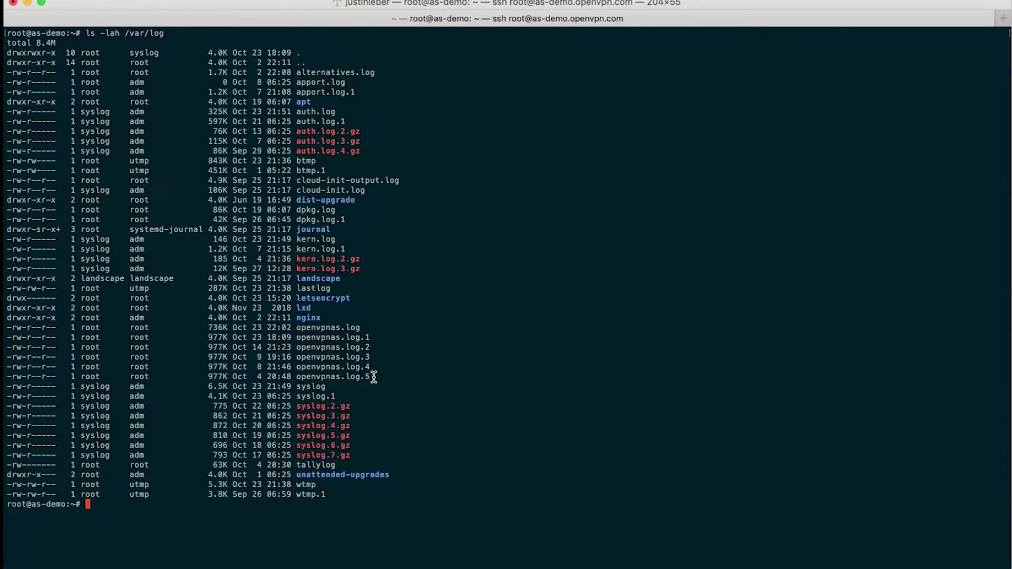
{"action": "left_click_drag", "start_coordinate": [368, 376], "coordinate": [201, 336]}
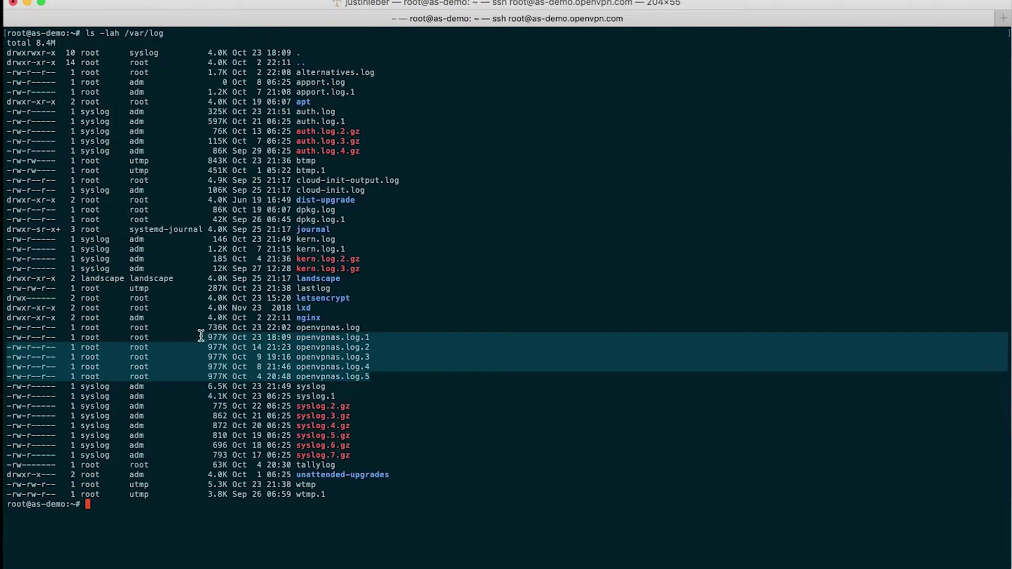
{"action": "left_click", "coordinate": [356, 343]}
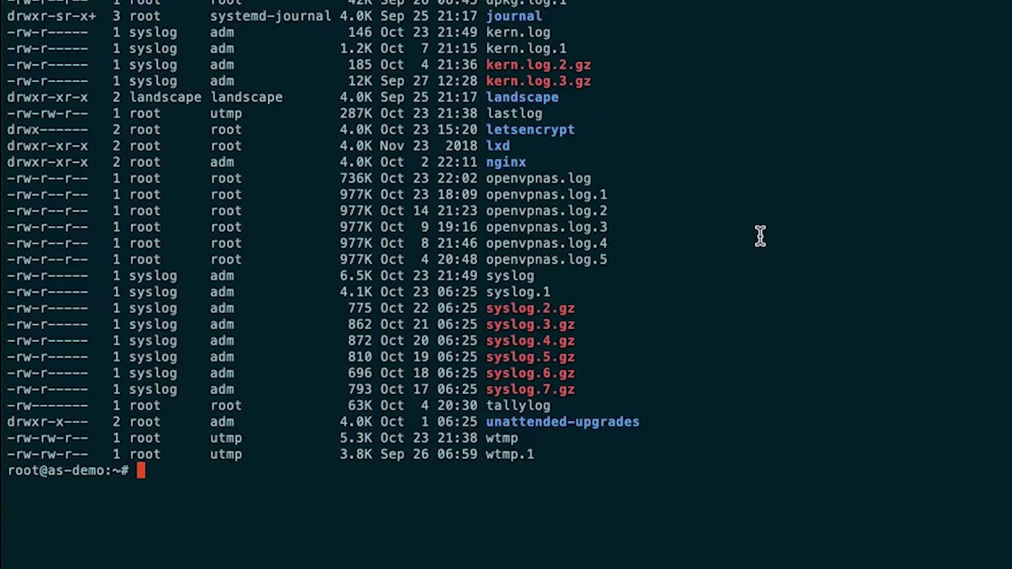
Step: Change into /usr/local/openvpn_as/scripts and list its tools, including logdba
{"action": "type", "text": "cd /usr/loca"}
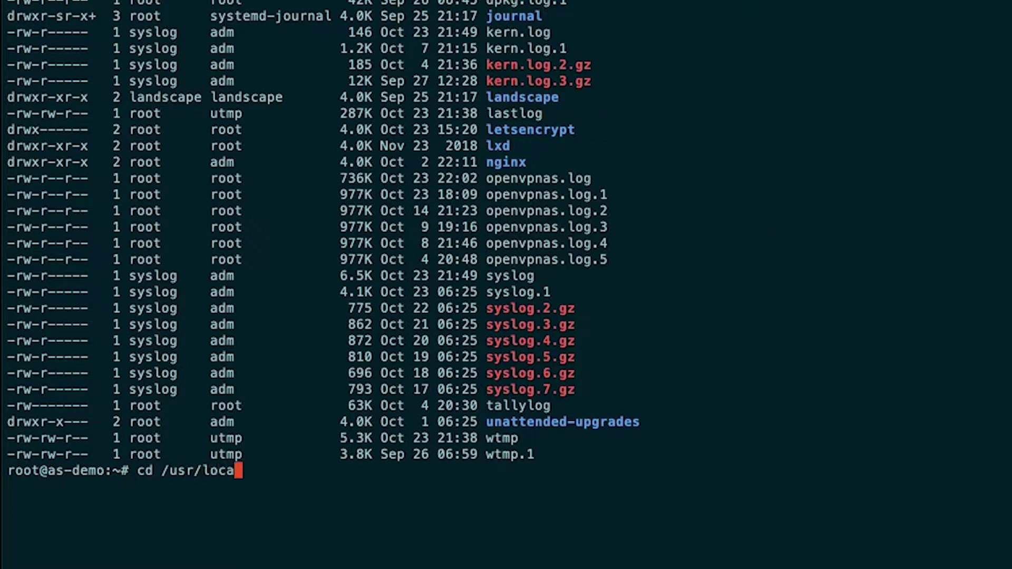
{"action": "type", "text": "scripts/"}
{"action": "key", "text": "Return"}
{"action": "type", "text": "ls"}
{"action": "key", "text": "Return"}
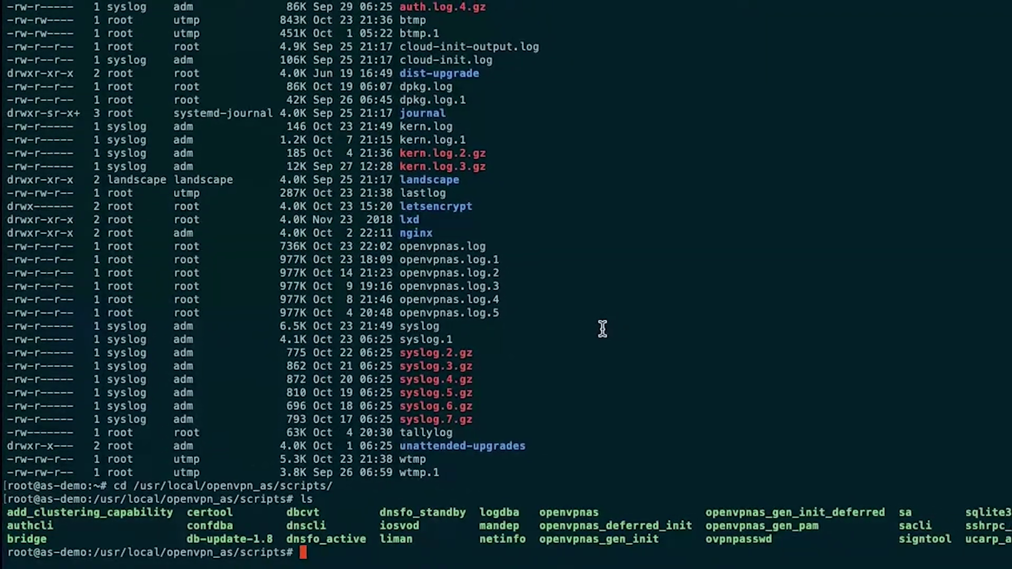
Step: Print ./logdba --help and scroll through its usage examples, filter specifiers and options
{"action": "type", "text": "./"}
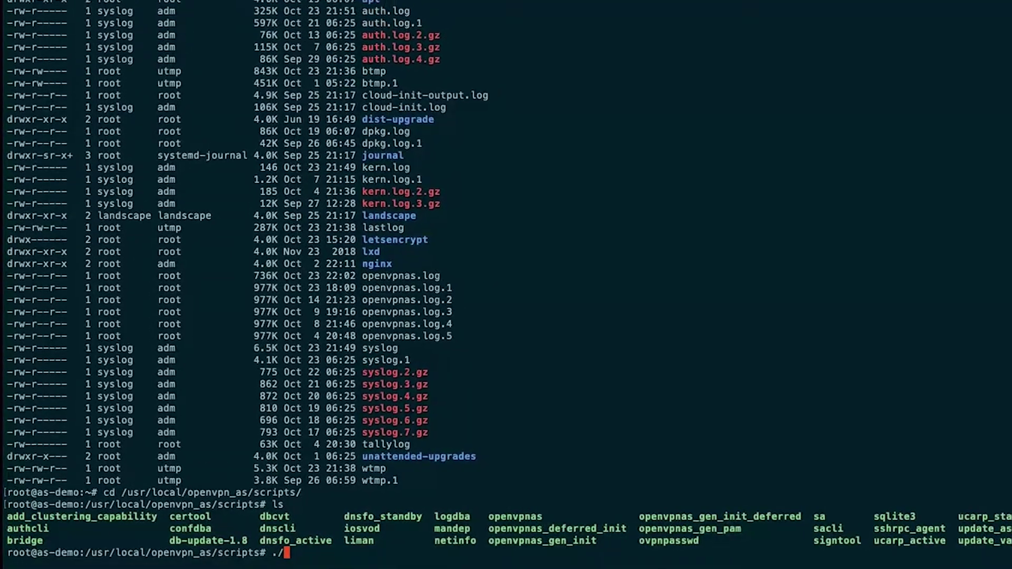
{"action": "type", "text": "logdba "}
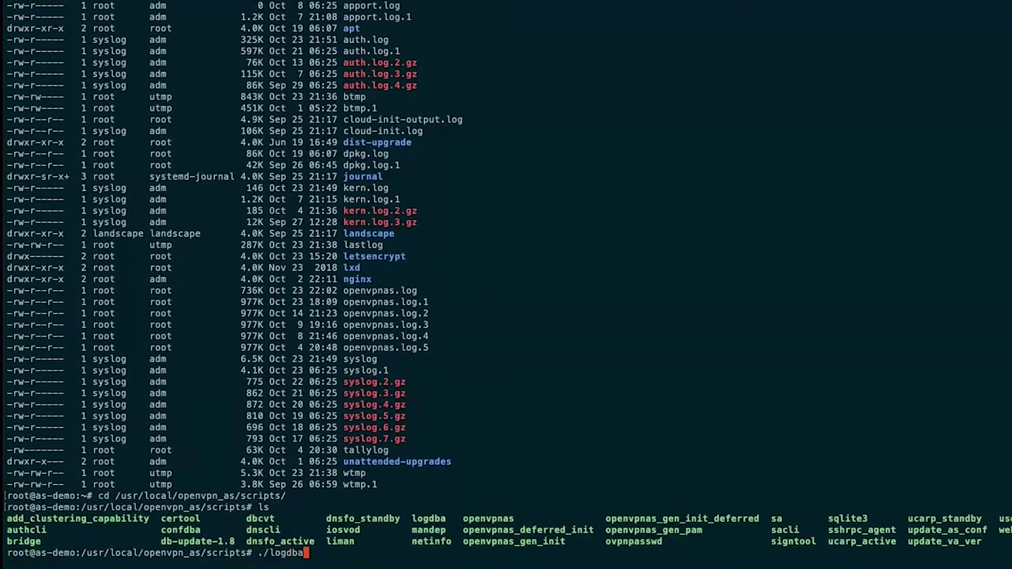
{"action": "type", "text": "--h"}
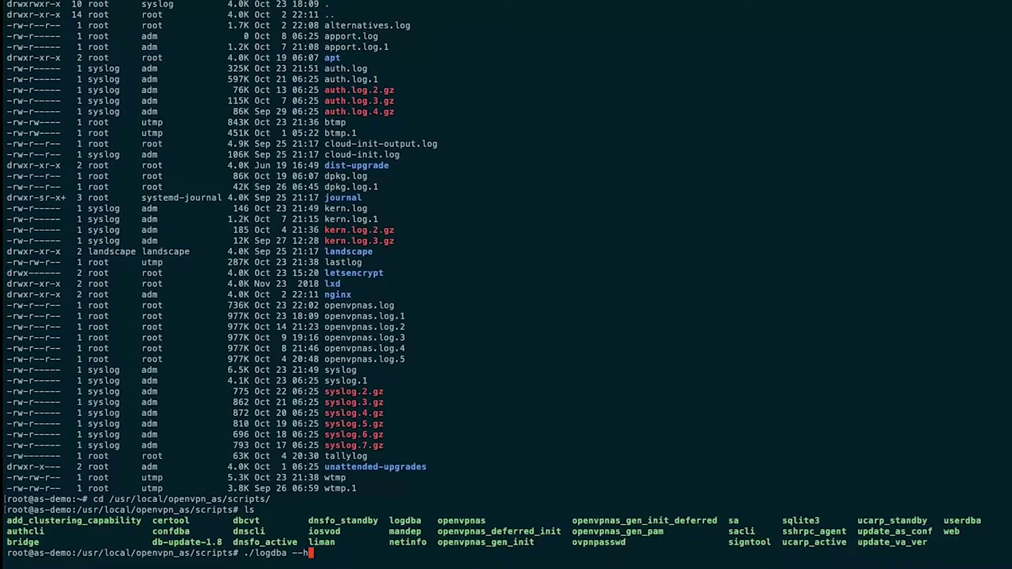
{"action": "type", "text": "e"}
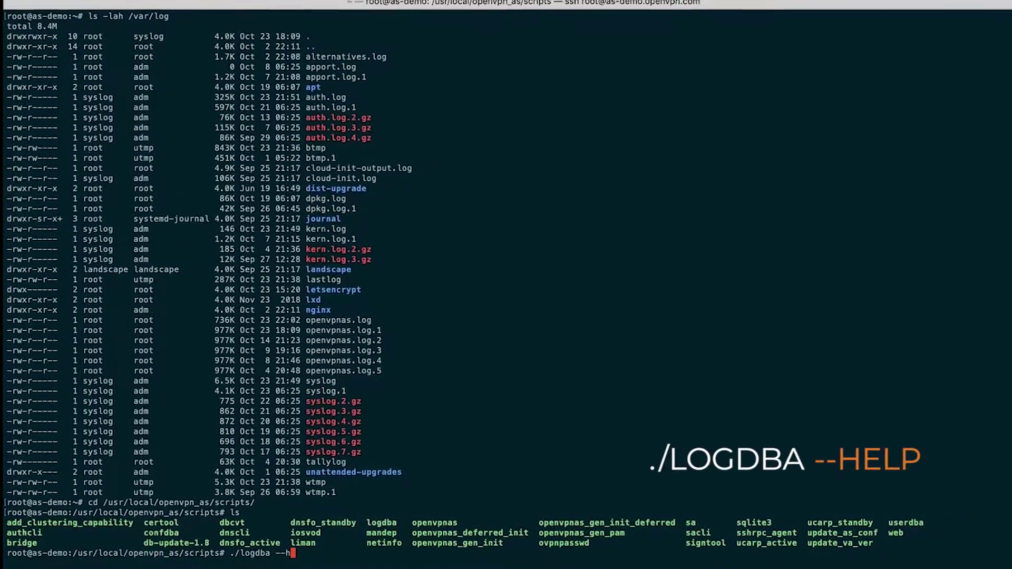
{"action": "type", "text": "lp"}
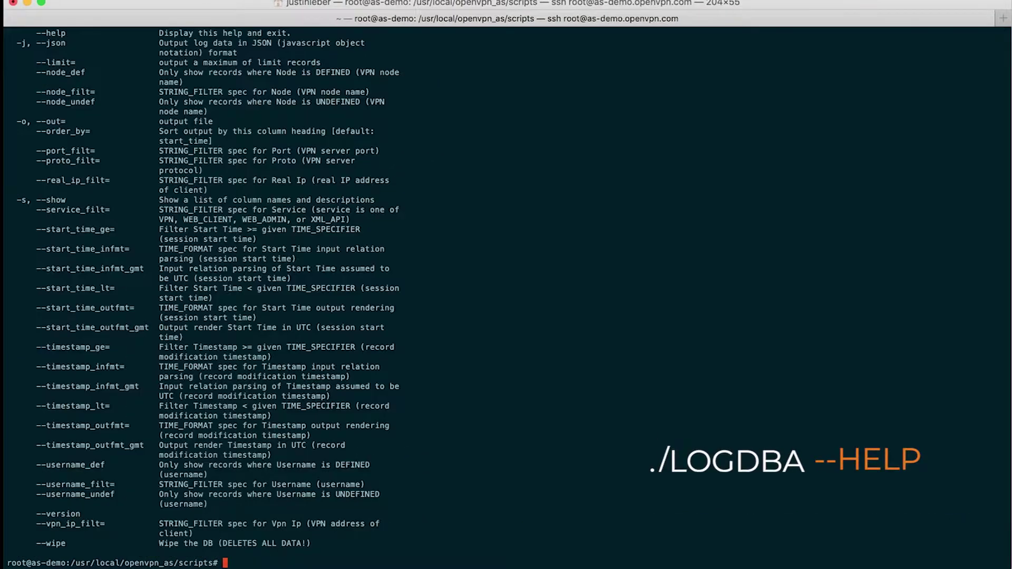
{"action": "scroll", "coordinate": [323, 294], "scroll_direction": "up", "scroll_amount": 10}
{"action": "scroll", "coordinate": [323, 294], "scroll_direction": "up", "scroll_amount": 10}
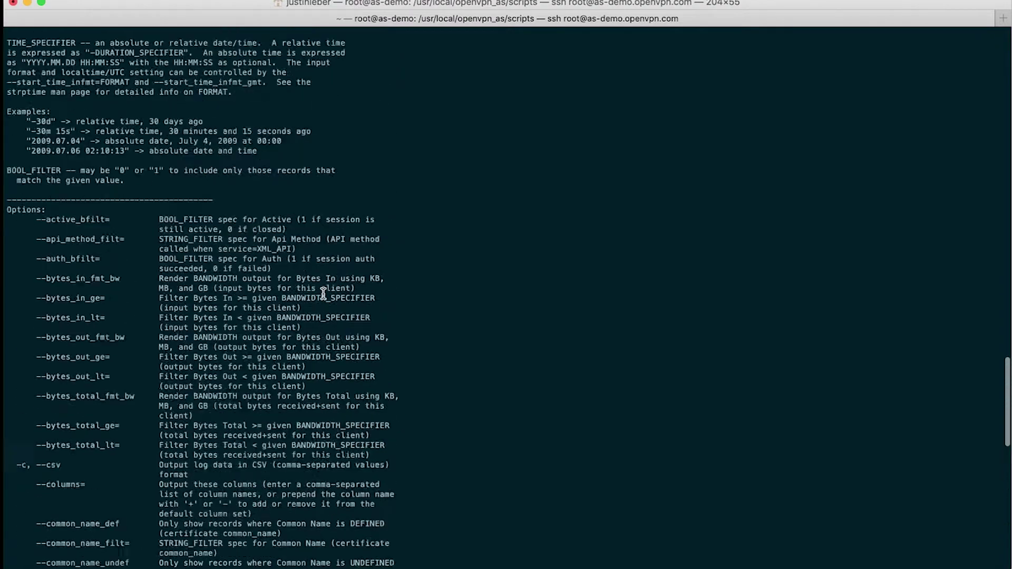
{"action": "scroll", "coordinate": [327, 290], "scroll_direction": "down", "scroll_amount": 8}
{"action": "scroll", "coordinate": [321, 299], "scroll_direction": "down", "scroll_amount": 15}
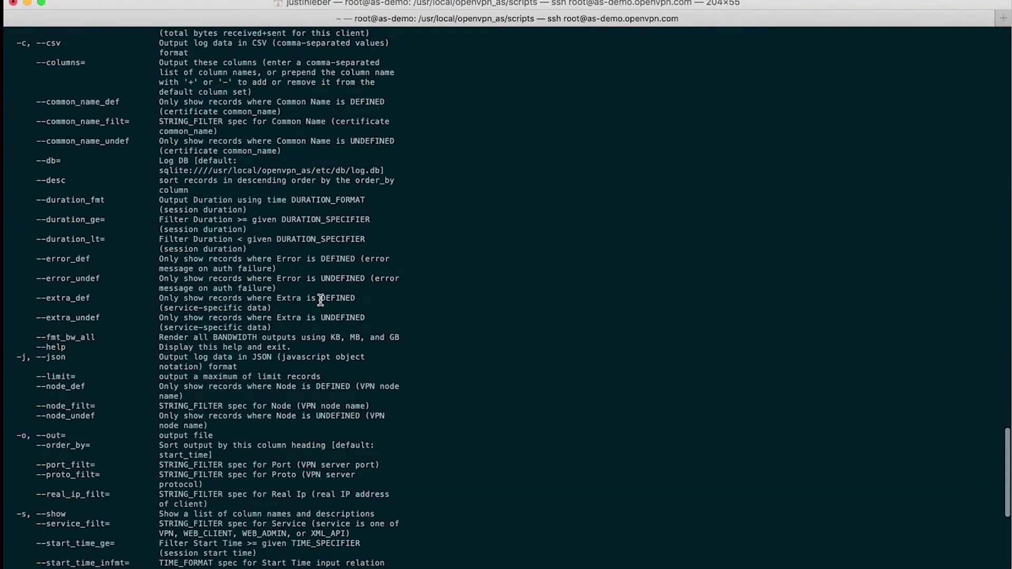
{"action": "scroll", "coordinate": [320, 301], "scroll_direction": "up", "scroll_amount": 15}
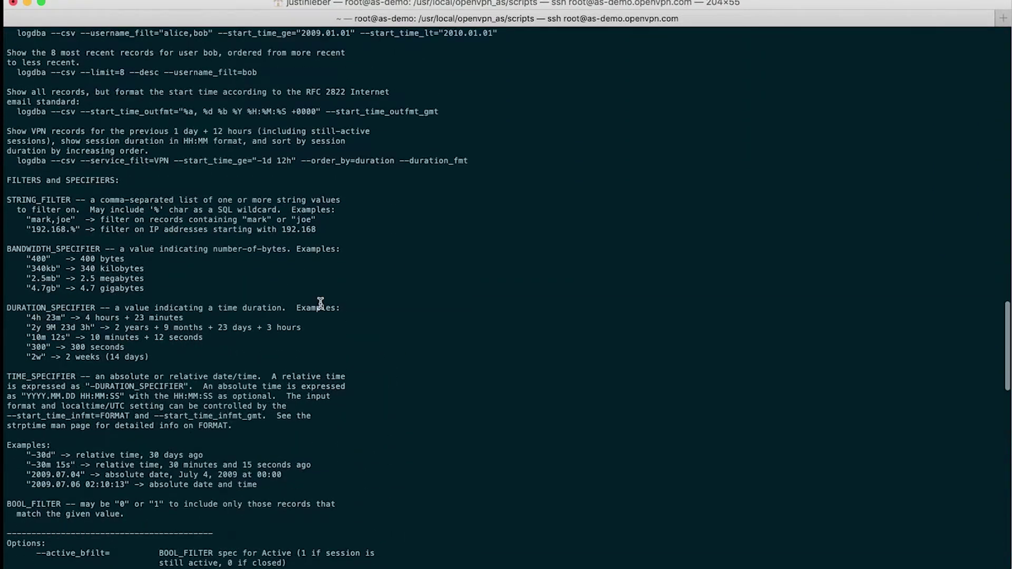
{"action": "scroll", "coordinate": [321, 303], "scroll_direction": "up", "scroll_amount": 5}
{"action": "scroll", "coordinate": [319, 304], "scroll_direction": "up", "scroll_amount": 6}
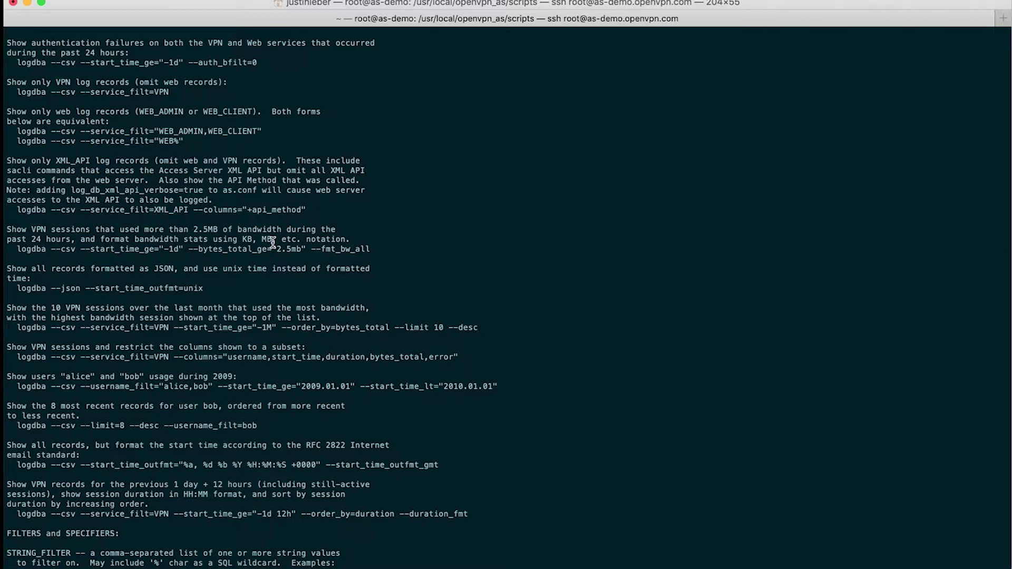
{"action": "scroll", "coordinate": [337, 289], "scroll_direction": "down", "scroll_amount": 15}
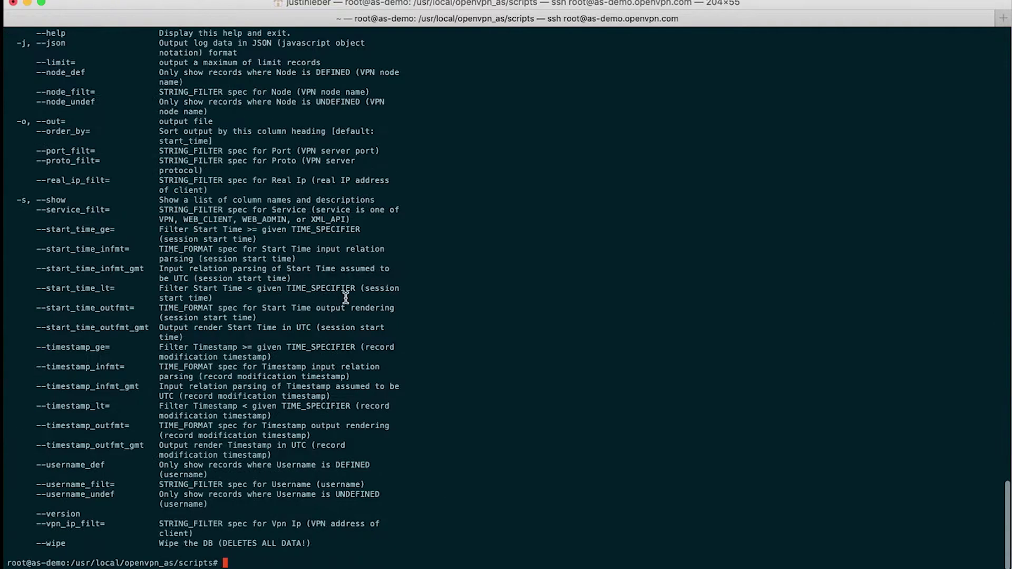
{"action": "type", "text": "./l"}
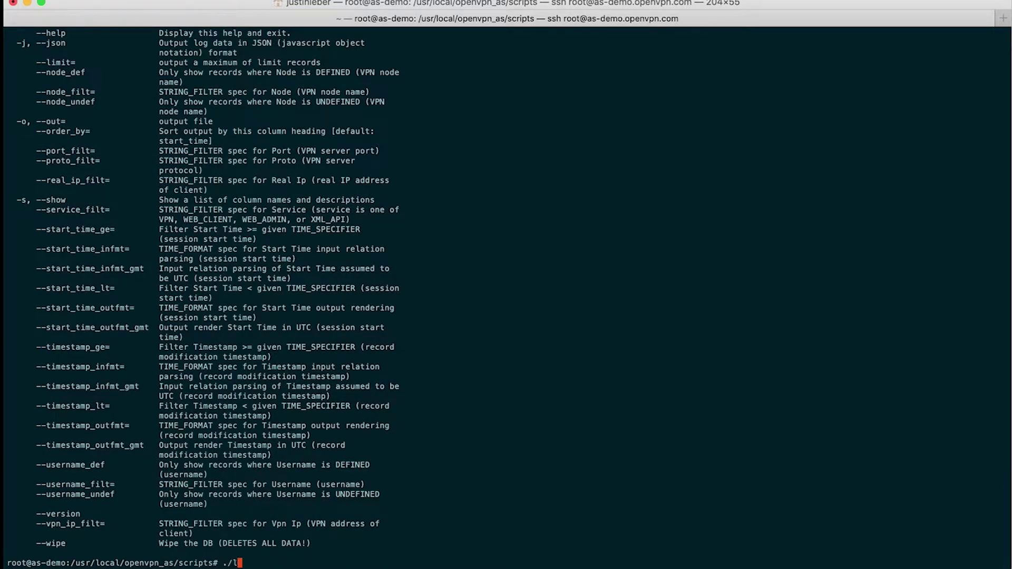
{"action": "type", "text": "ogdba"}
Step: Run ./logdba --csv --vpn_ip_filt="192.168.%" and inspect the single returned session row
{"action": "key", "text": "ctrl+u"}
{"action": "left_click_drag", "start_coordinate": [100, 524], "coordinate": [45, 525]}
{"action": "left_click", "coordinate": [354, 506]}
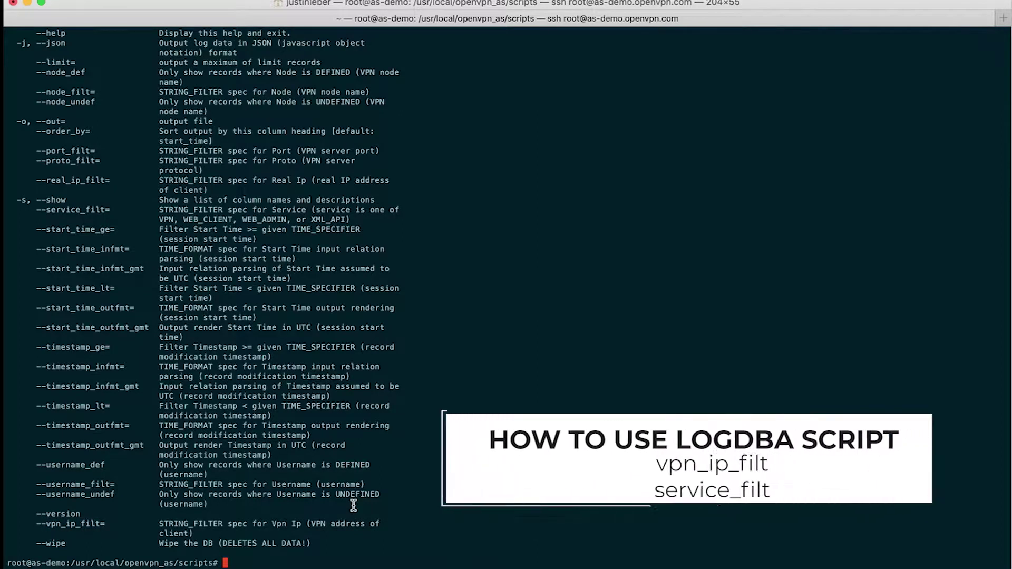
{"action": "type", "text": "./logdba"}
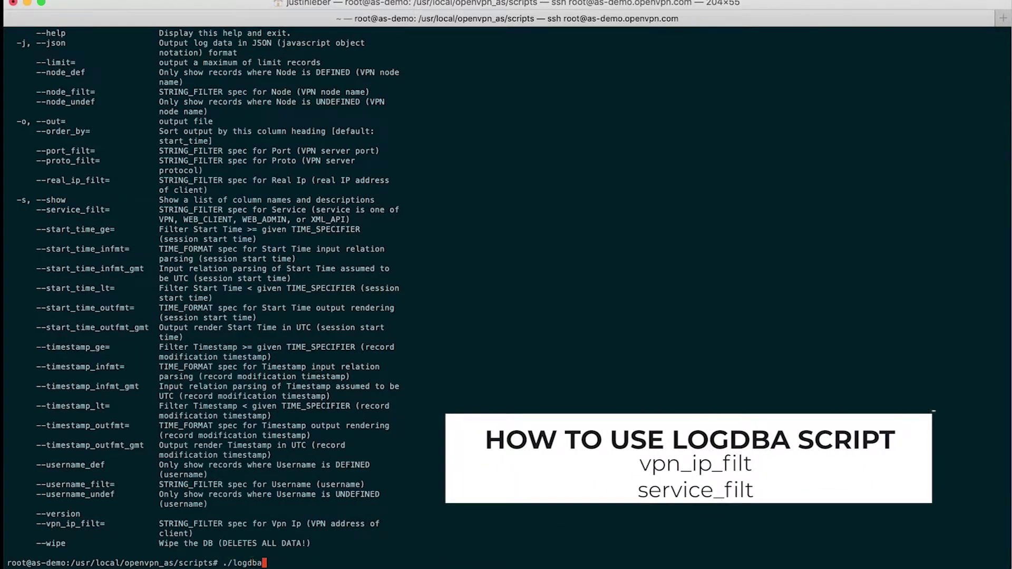
{"action": "type", "text": " --csv "}
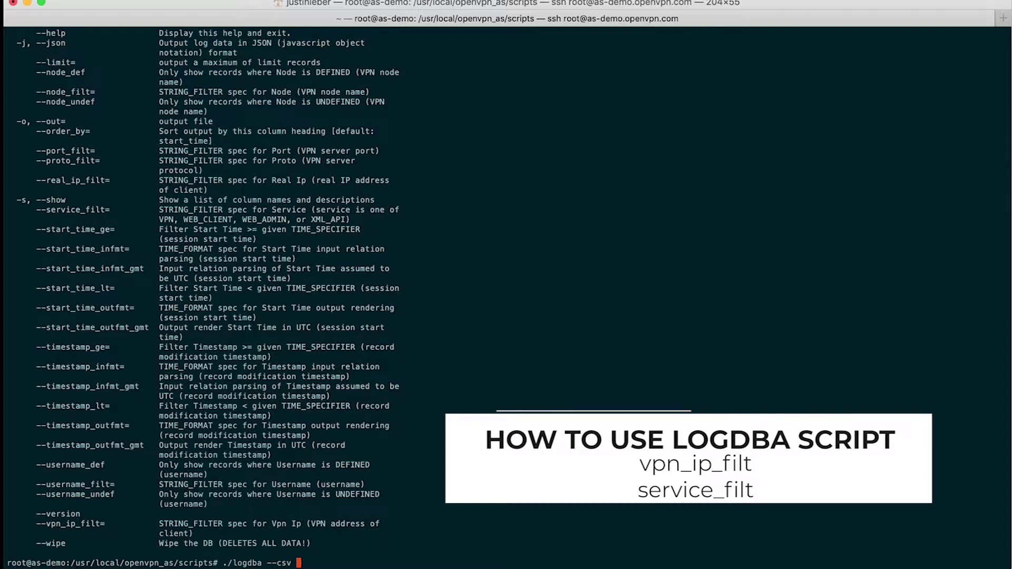
{"action": "type", "text": "--lo"}
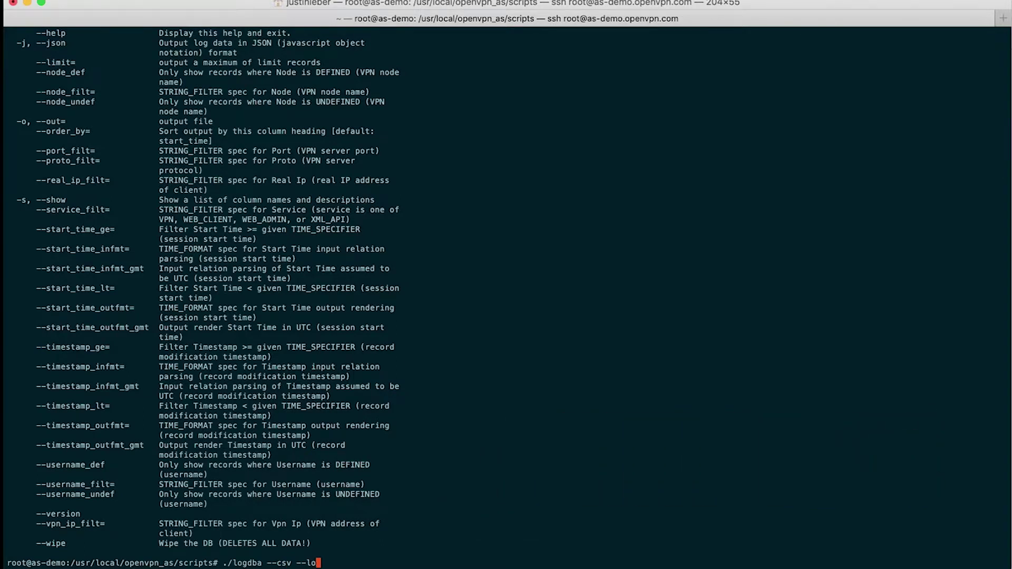
{"action": "key", "text": "BackSpace"}
{"action": "key", "text": "BackSpace"}
{"action": "type", "text": "vpn_ip_filt=\"192.168.%"}
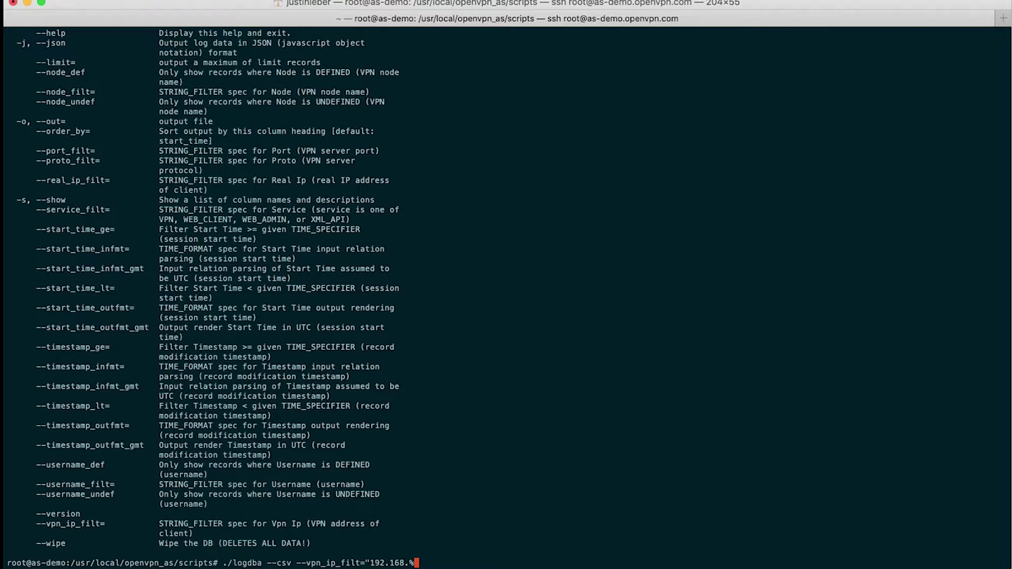
{"action": "type", "text": "\""}
{"action": "key", "text": "Return"}
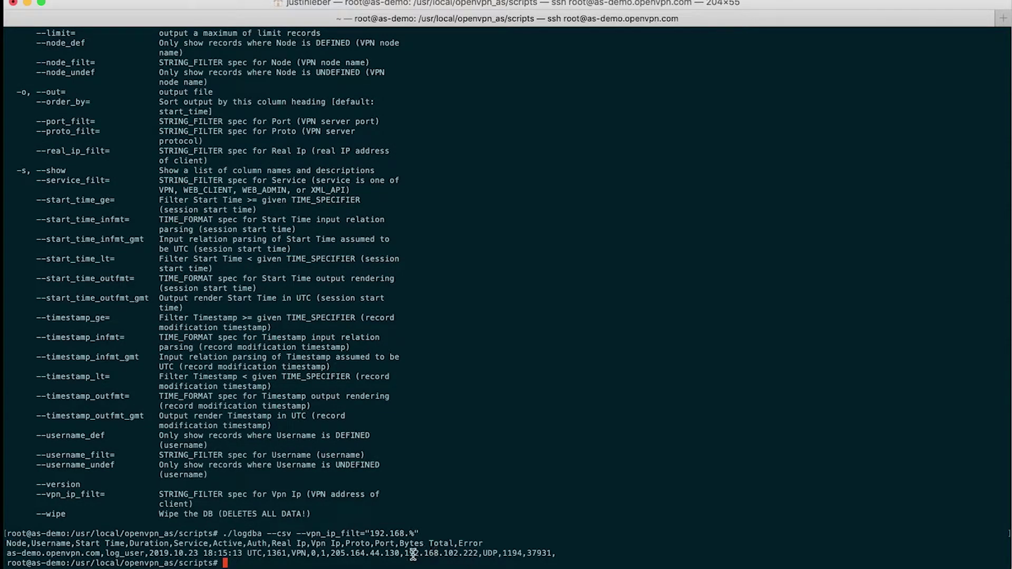
{"action": "left_click_drag", "start_coordinate": [406, 555], "coordinate": [474, 555]}
{"action": "left_click", "coordinate": [535, 482]}
Step: Run ./logdba --csv --service_filt=VPN, returning three VPN session rows
{"action": "type", "text": "./logdba --csv --service_filt"}
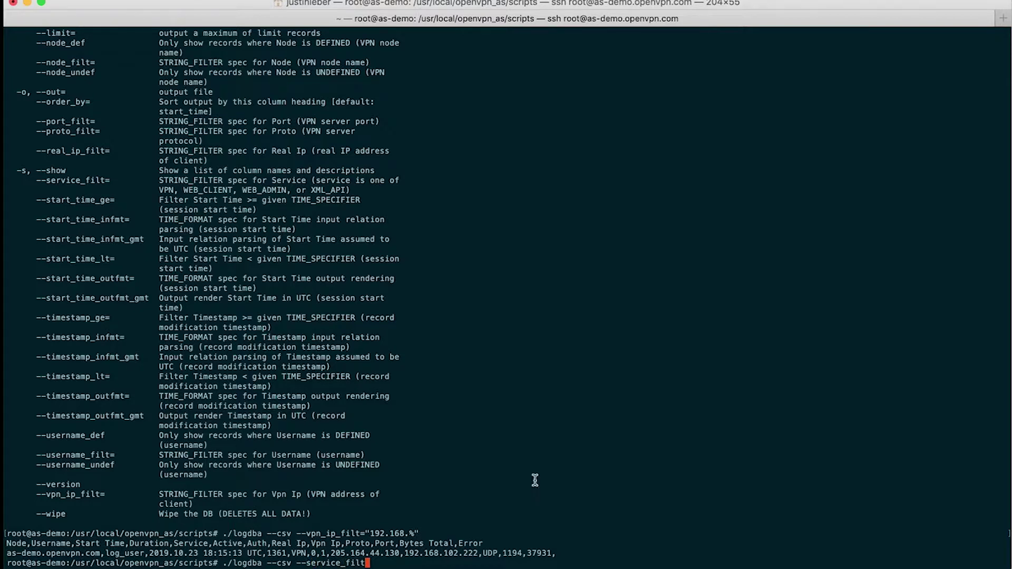
{"action": "type", "text": "=VPN"}
{"action": "key", "text": "Return"}
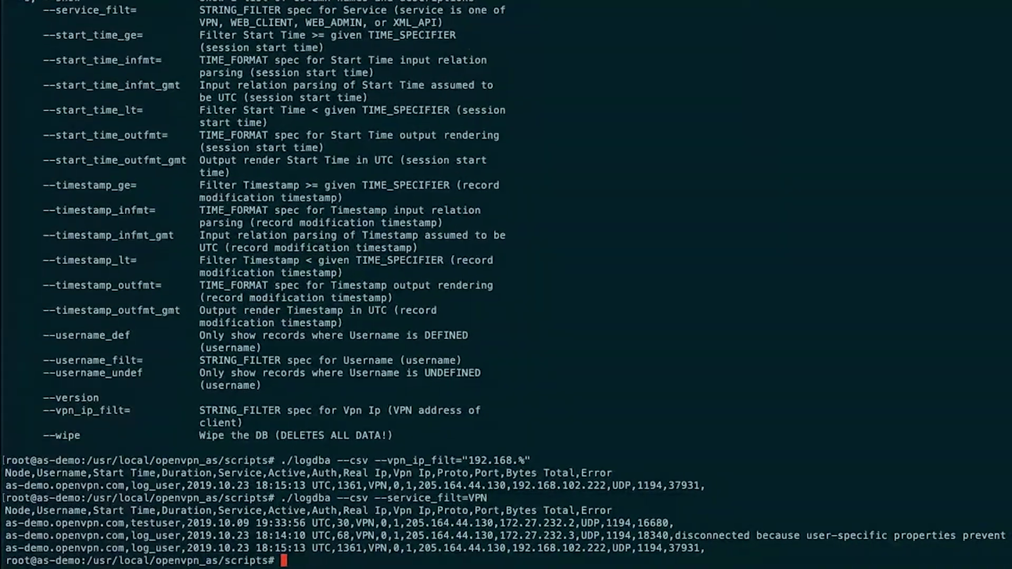
{"action": "type", "text": "cd /usr/l"}
{"action": "type", "text": "ocal/openvpn"}
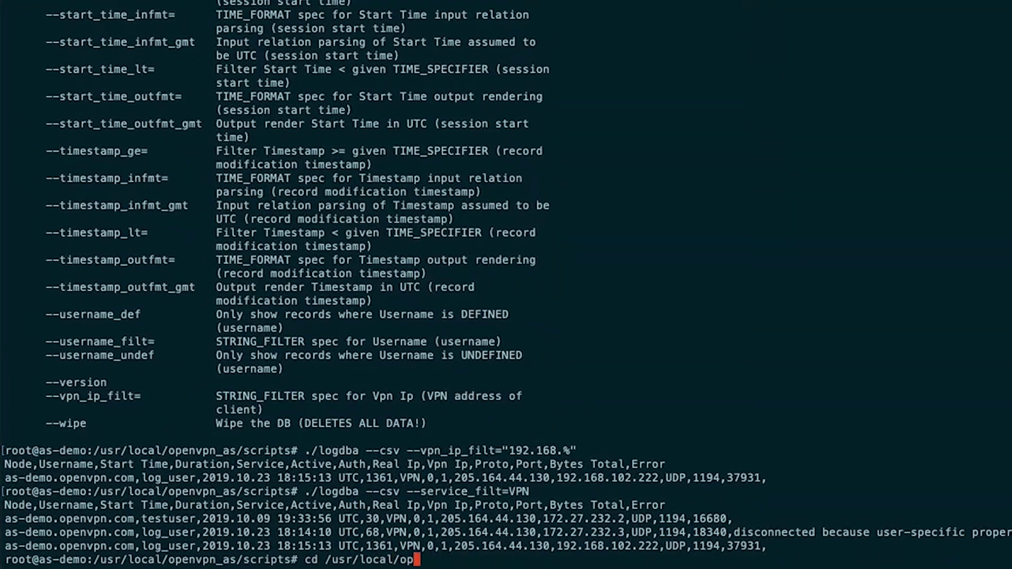
{"action": "type", "text": "_as/etc/a"}
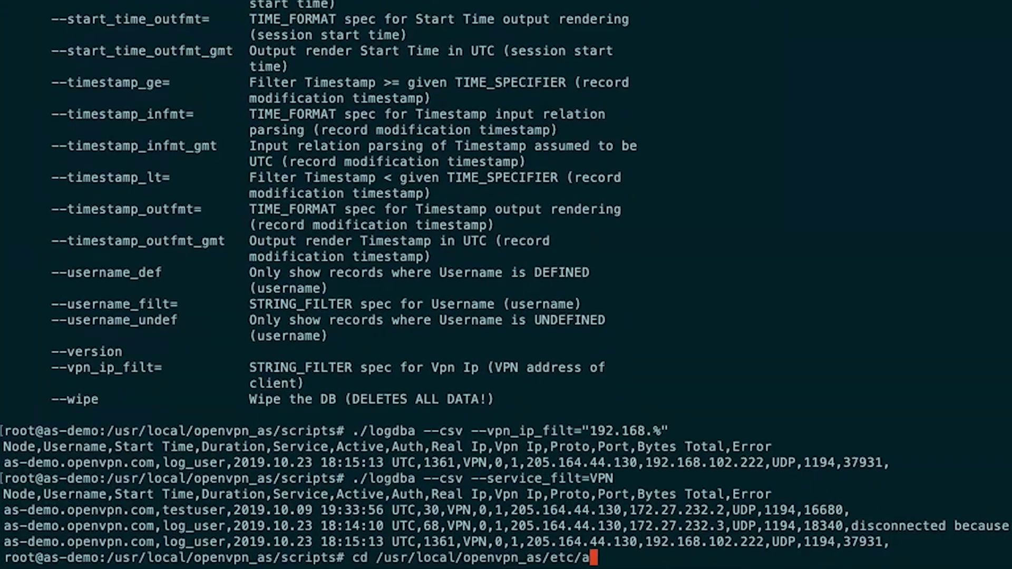
Step: Go to /usr/local/openvpn_as/etc and open as.conf in vim
{"action": "key", "text": "Return"}
{"action": "type", "text": "vim as.conf"}
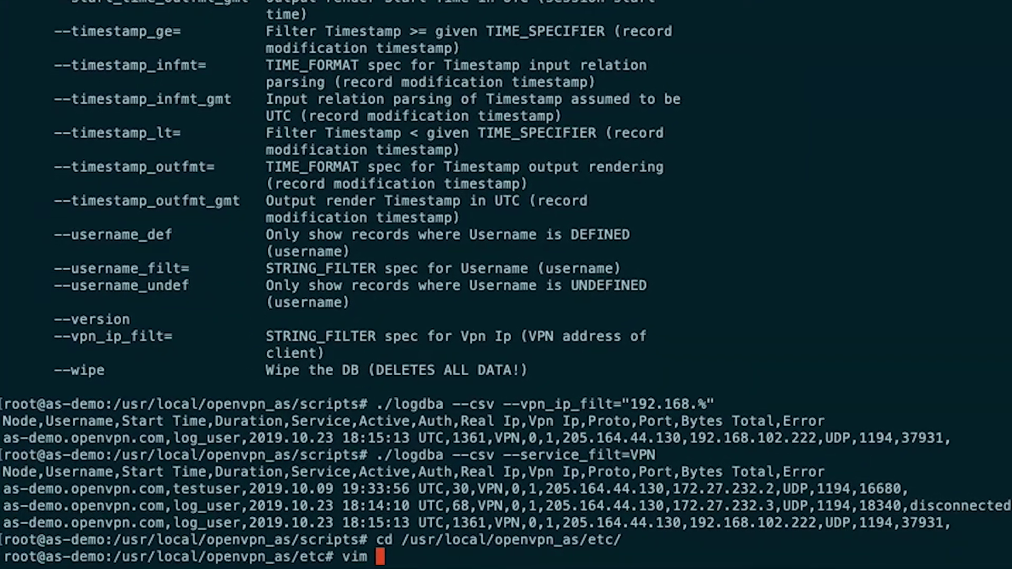
{"action": "key", "text": "Return"}
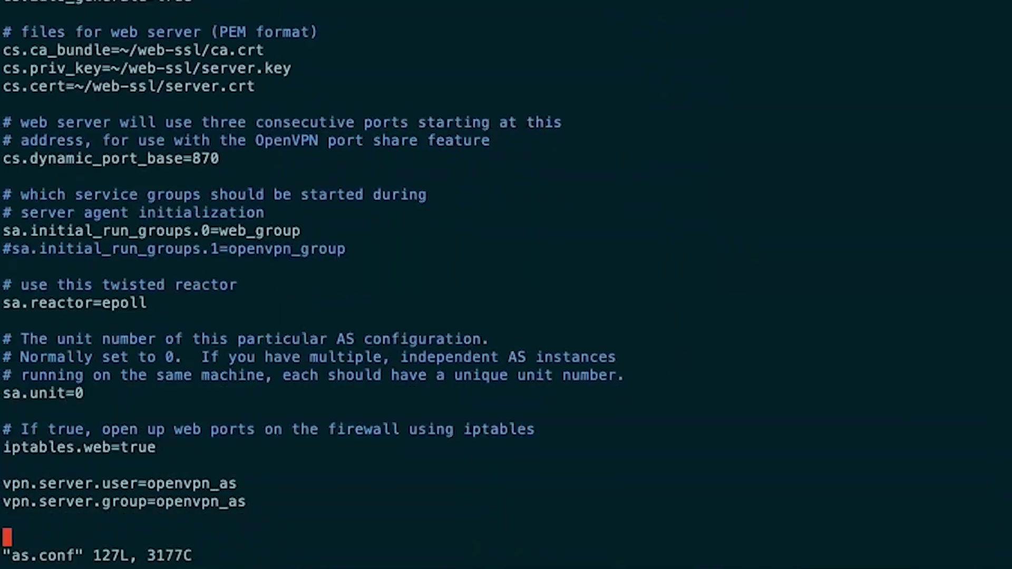
Step: Append SYSLOG=1 as the last line of as.conf and save it
{"action": "key", "text": "Up"}
{"action": "key", "text": "Up"}
{"action": "key", "text": "Down"}
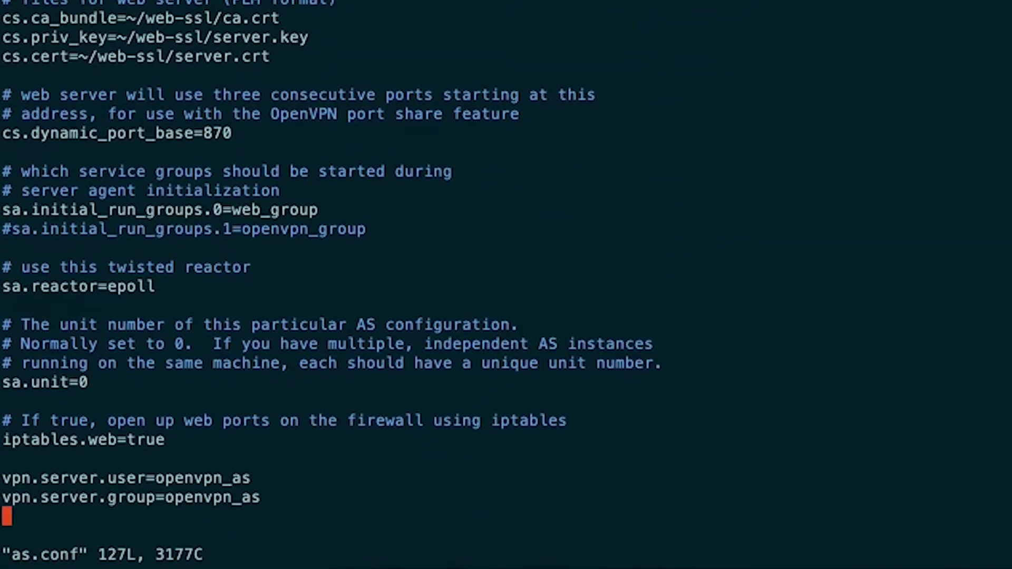
{"action": "key", "text": "Down"}
{"action": "type", "text": "is"}
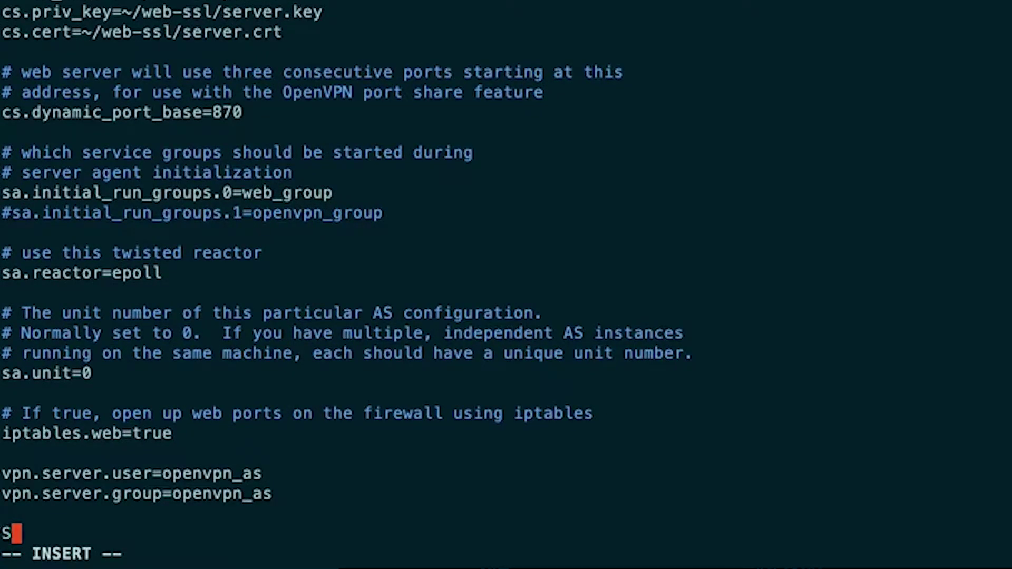
{"action": "type", "text": "YSLOG"}
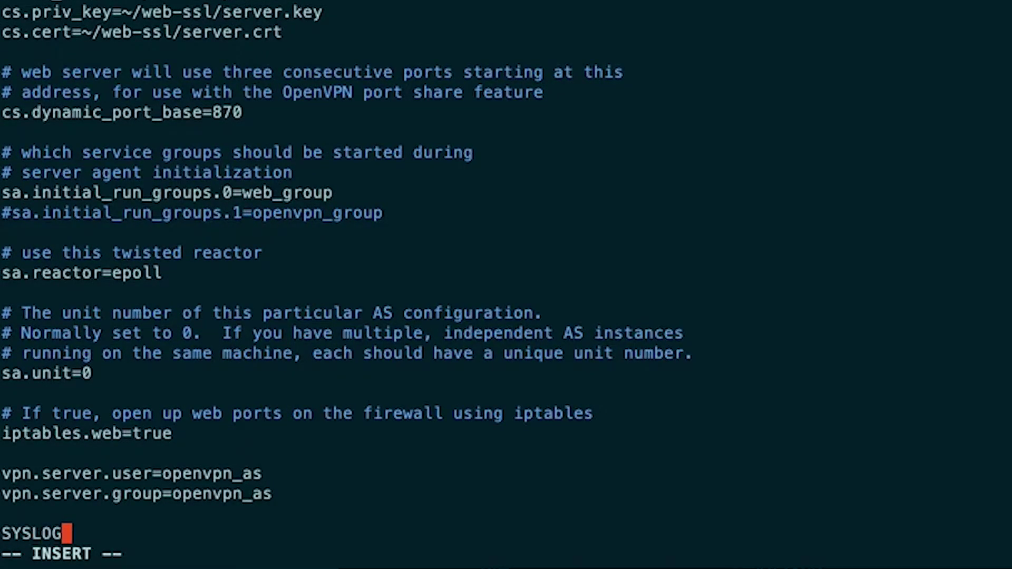
{"action": "type", "text": "=1"}
{"action": "key", "text": "Escape"}
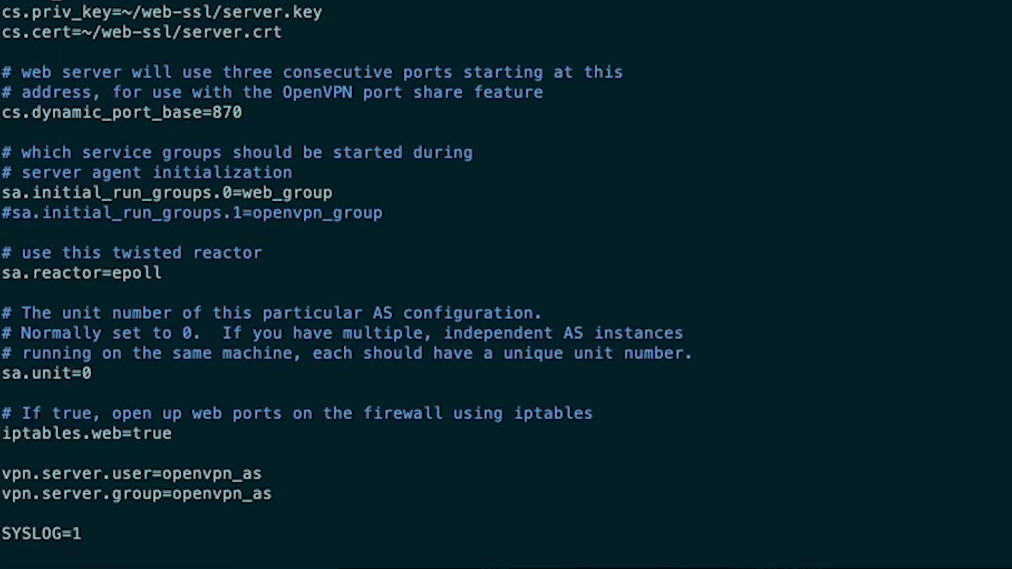
{"action": "type", "text": ":w"}
{"action": "key", "text": "Return"}
Step: Quit vim and restart the service with systemctl restart openvpnas
{"action": "type", "text": ":q"}
{"action": "key", "text": "Return"}
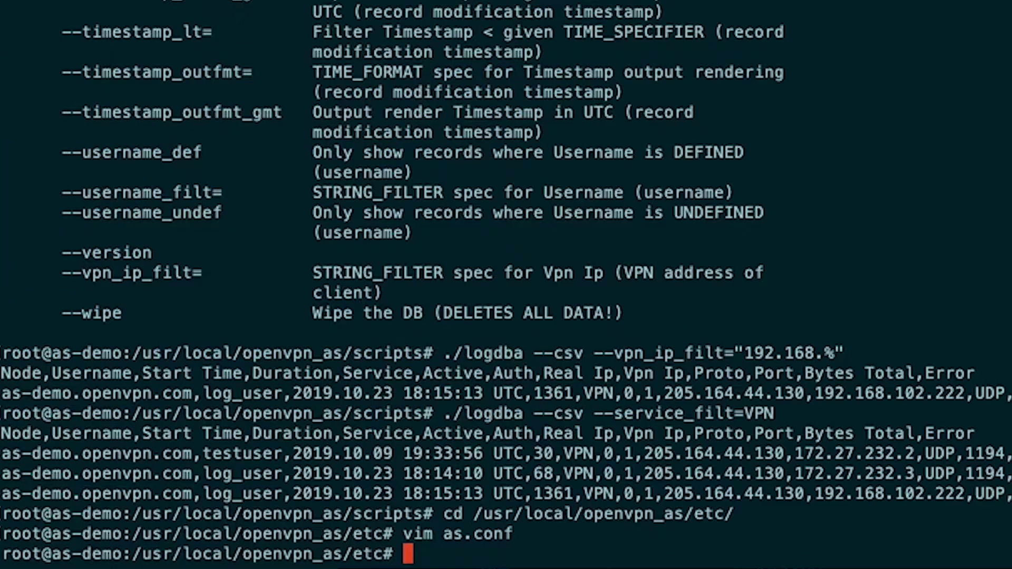
{"action": "type", "text": "systemc"}
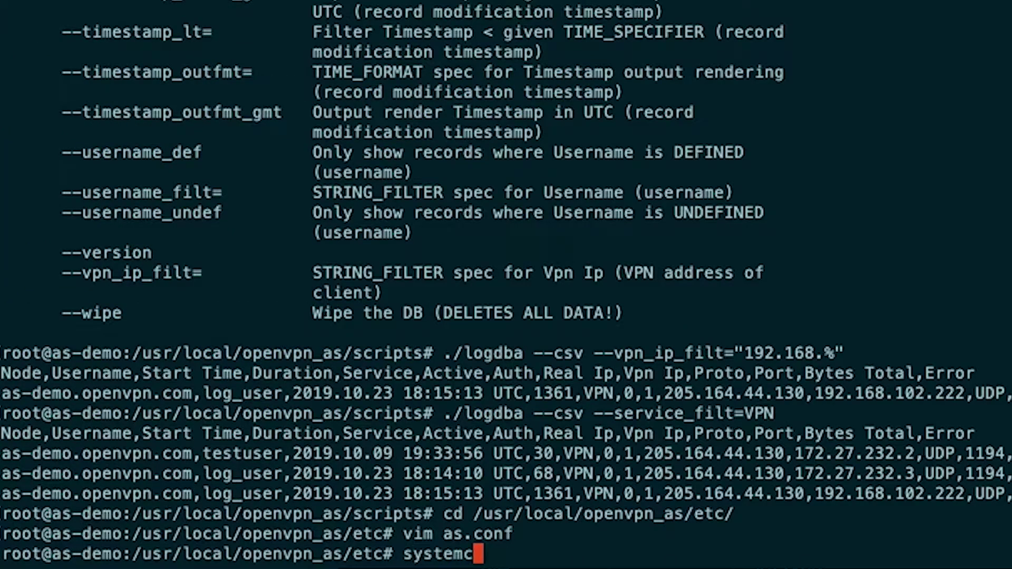
{"action": "type", "text": "tl restart openvpnas"}
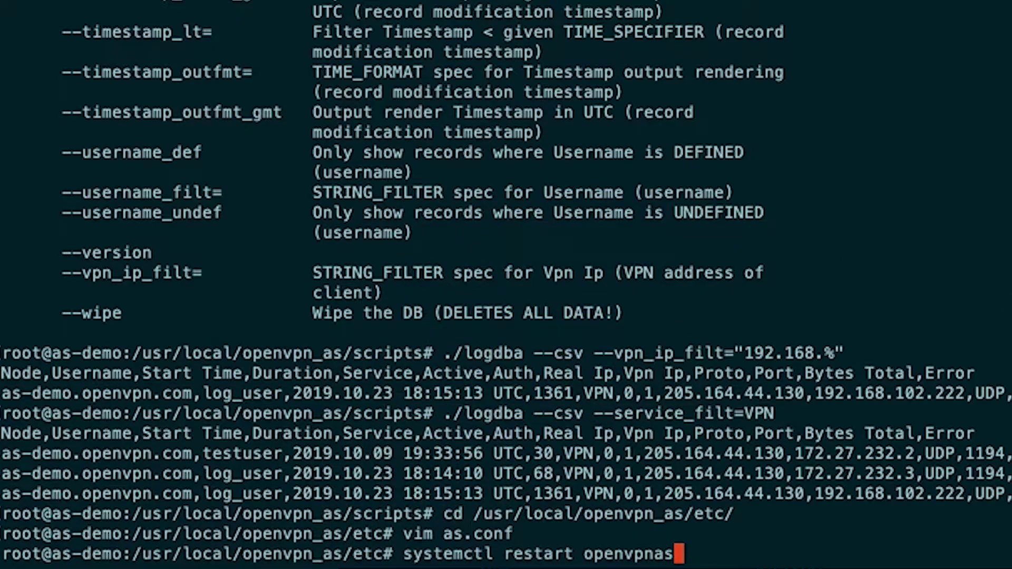
{"action": "key", "text": "Return"}
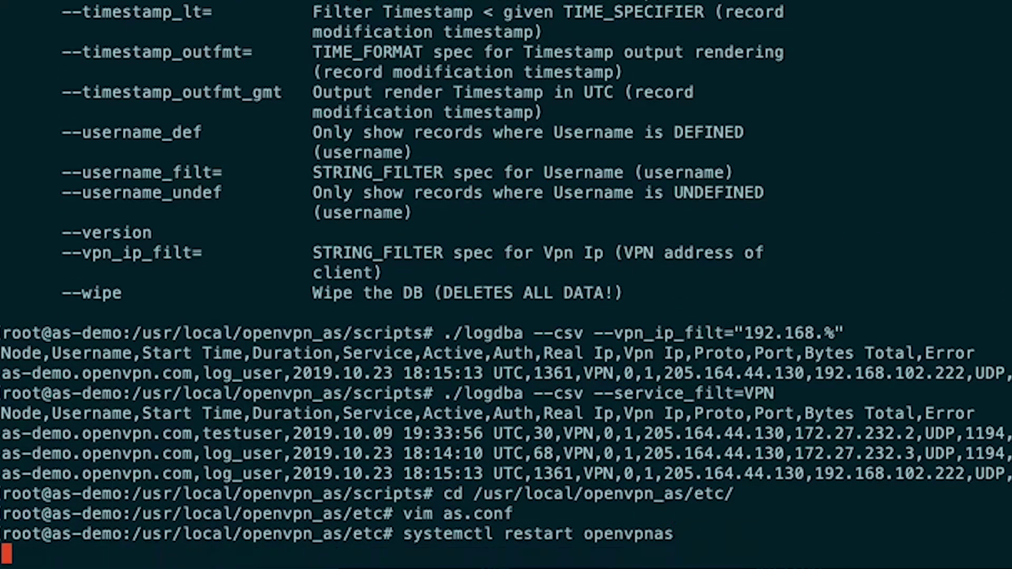